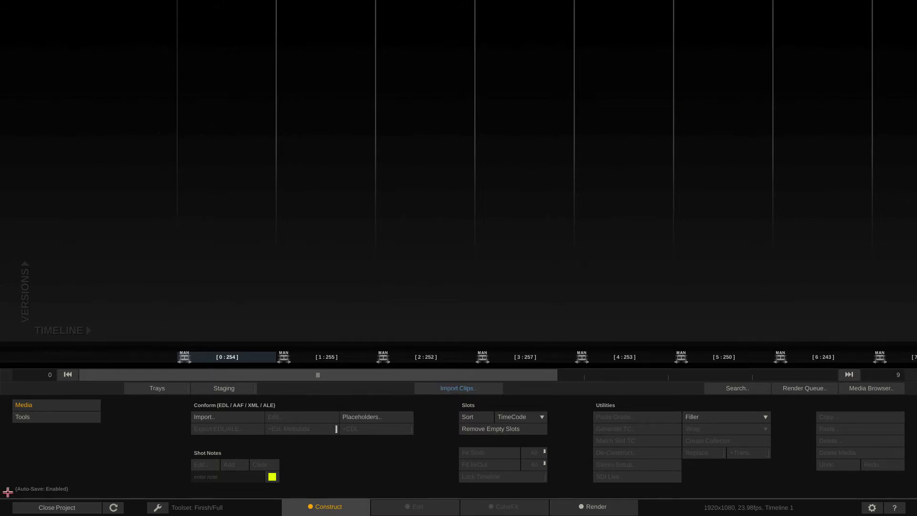
Step: From the start screen, set System Settings' Disable Color Management to Off and confirm
left_click(44, 507)
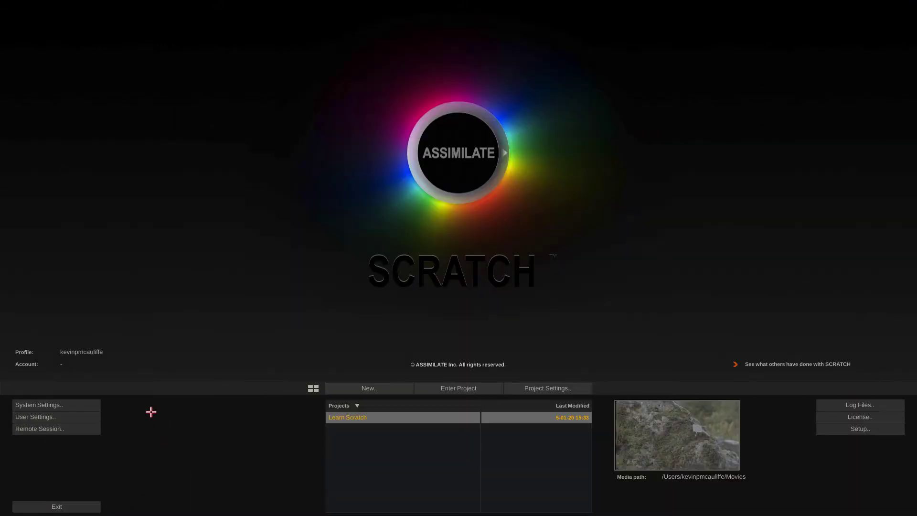
left_click(61, 404)
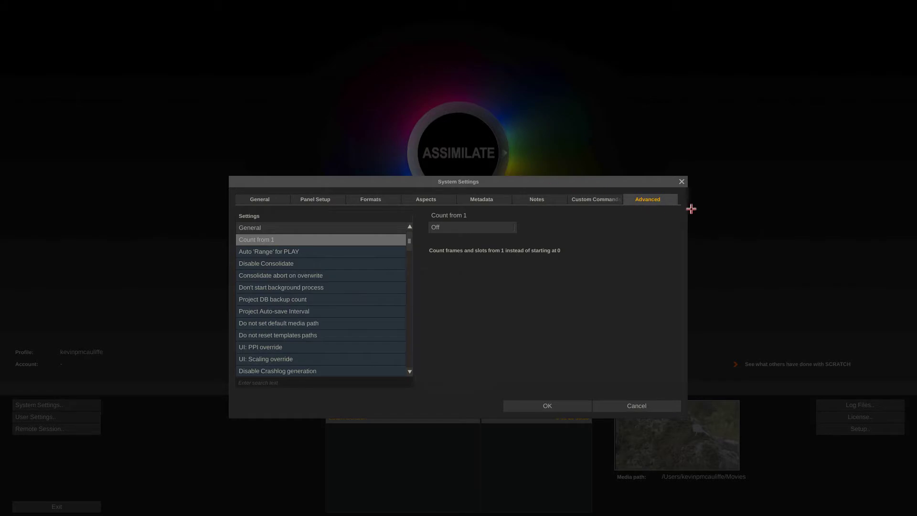
left_click(305, 383)
type("Color")
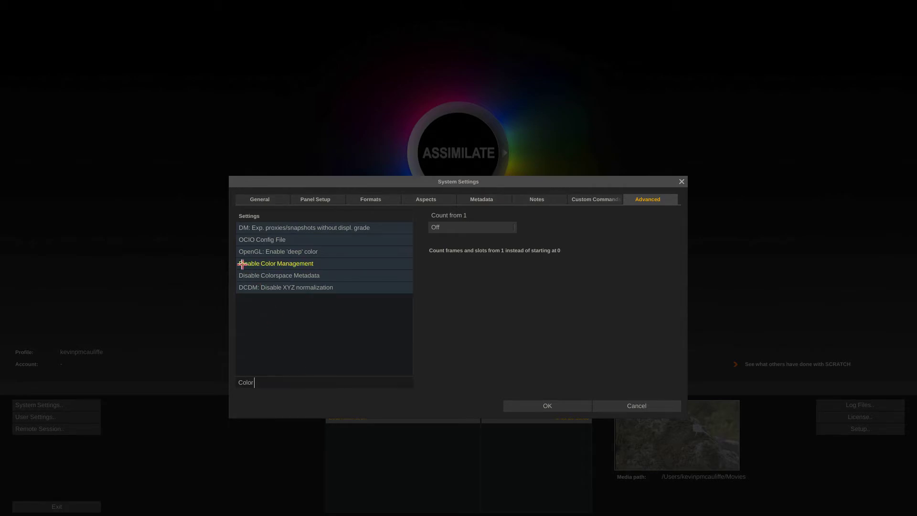
left_click(348, 264)
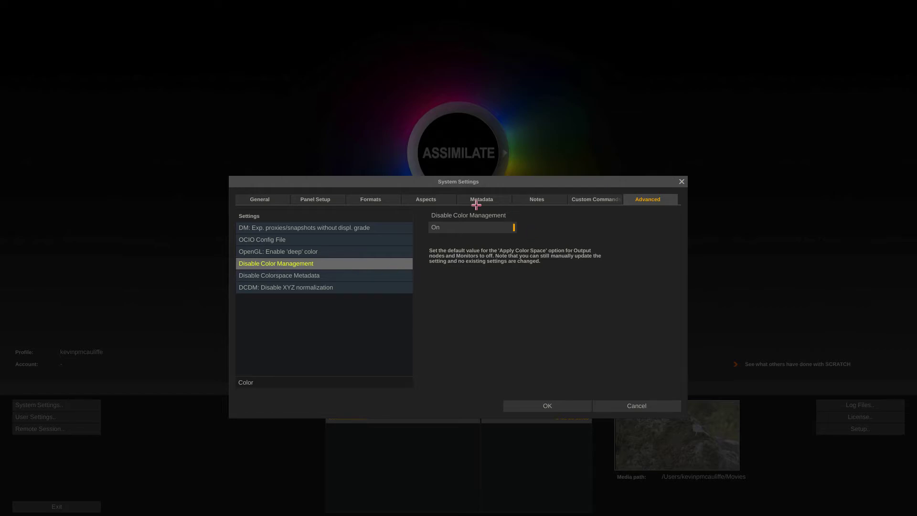
left_click(484, 229)
left_click(512, 406)
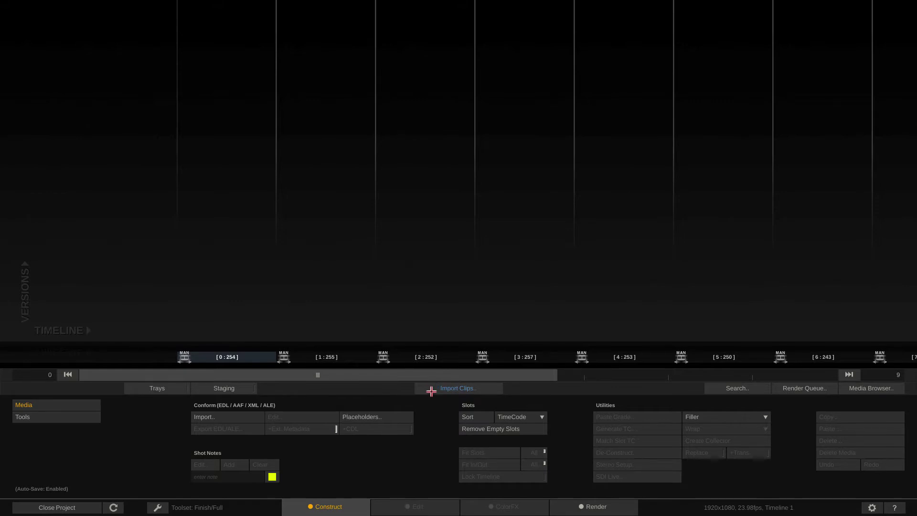
Step: Import clips M001C001–M001C007 from the Footage folder and remove the empty timeline slots
left_click(432, 388)
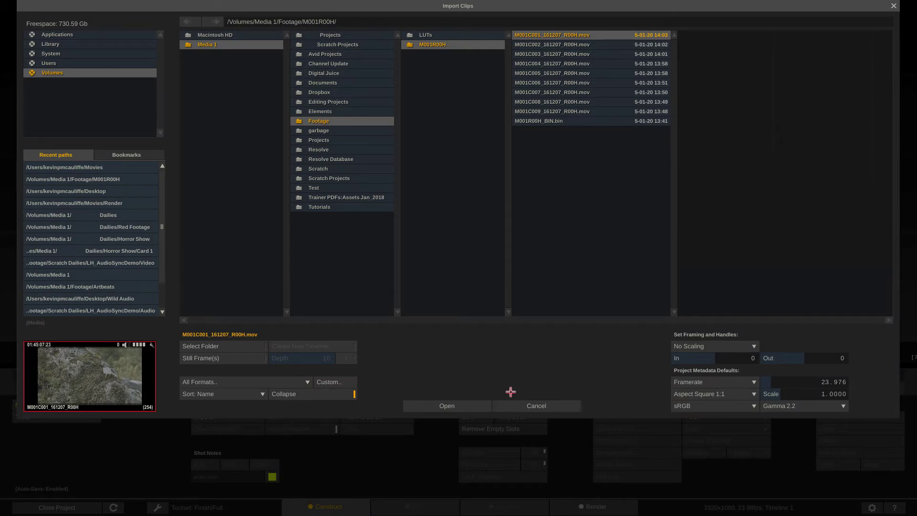
left_click(579, 92, "shift")
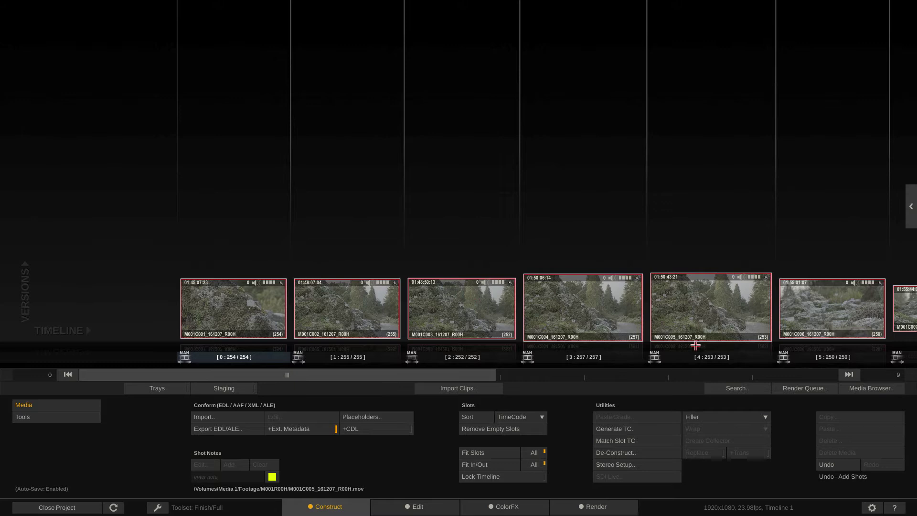
left_click_drag(436, 376, 593, 375)
left_click(469, 432)
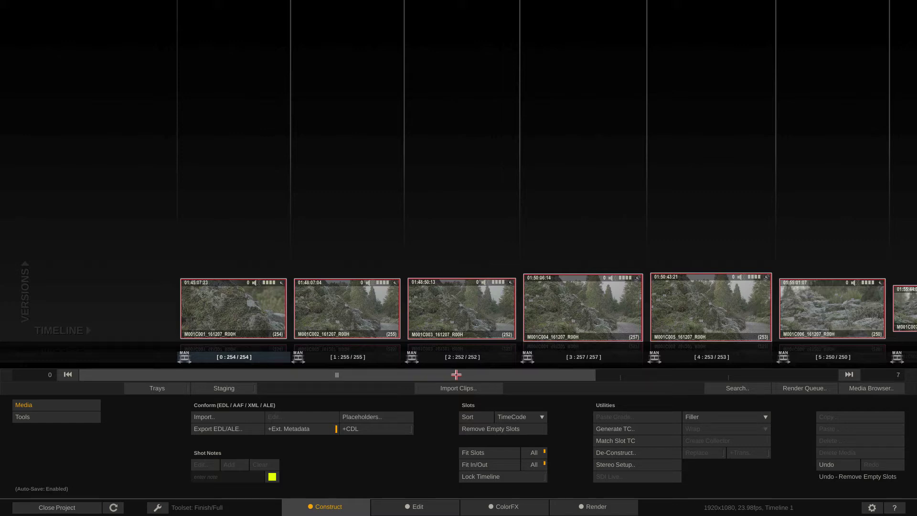
Step: On the Edit page, turn off the Crop guide in the viewer settings
left_click(393, 507)
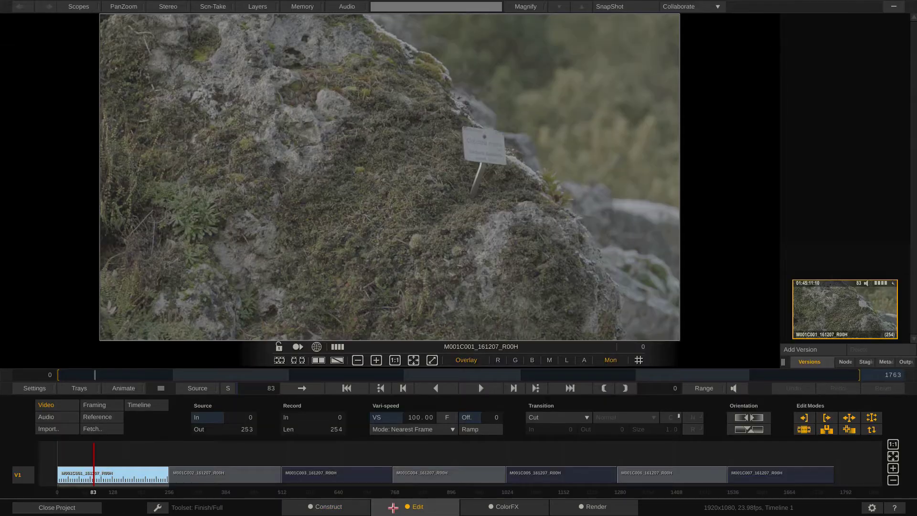
left_click(37, 388)
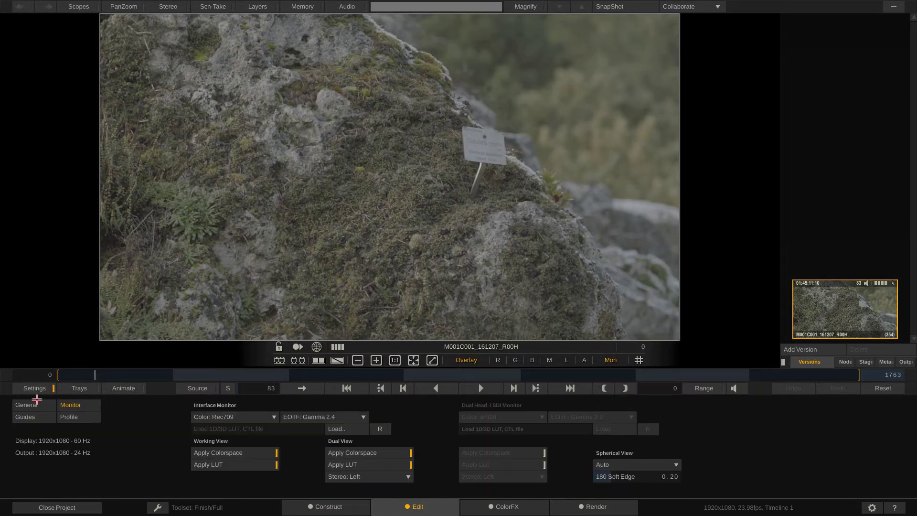
left_click(29, 417)
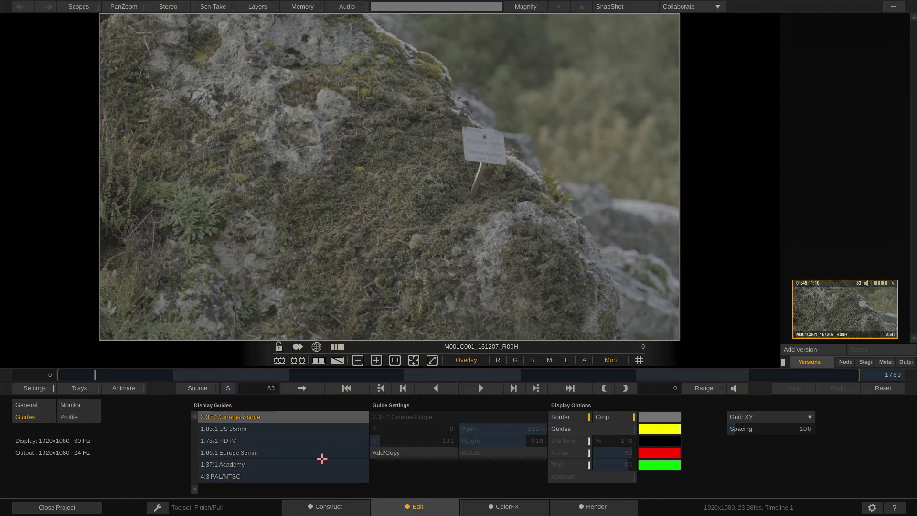
left_click(615, 417)
left_click(25, 388)
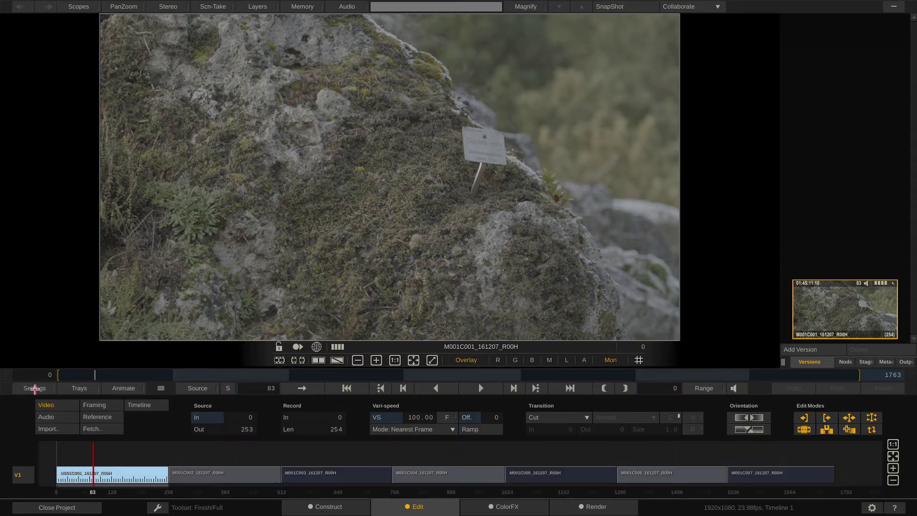
Step: Step through clips M001C002 to M001C004, zooming and panning the viewer to see the full image
left_click(226, 451)
left_click(312, 450)
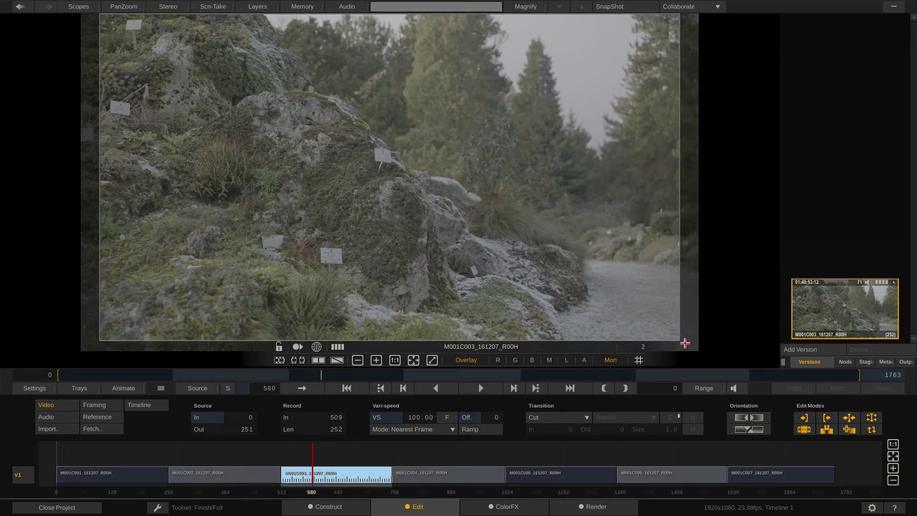
scroll(508, 246, "down", 4)
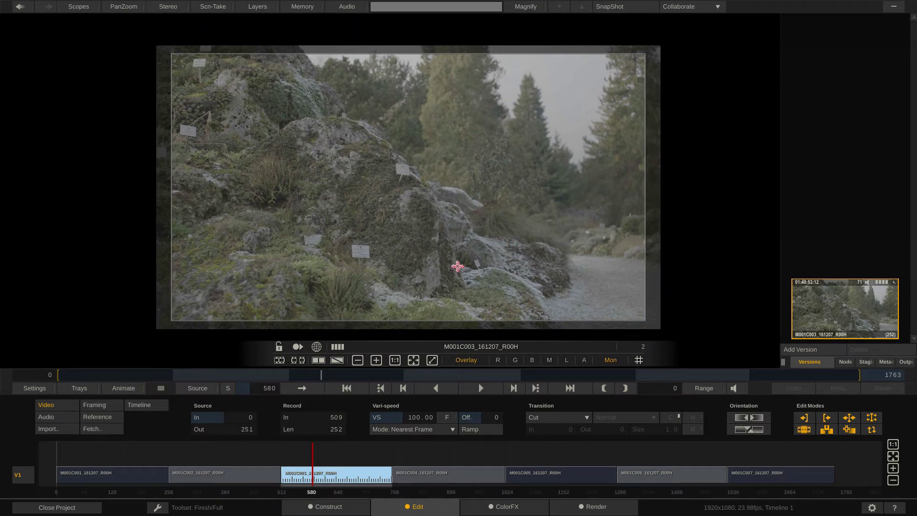
left_click(449, 443)
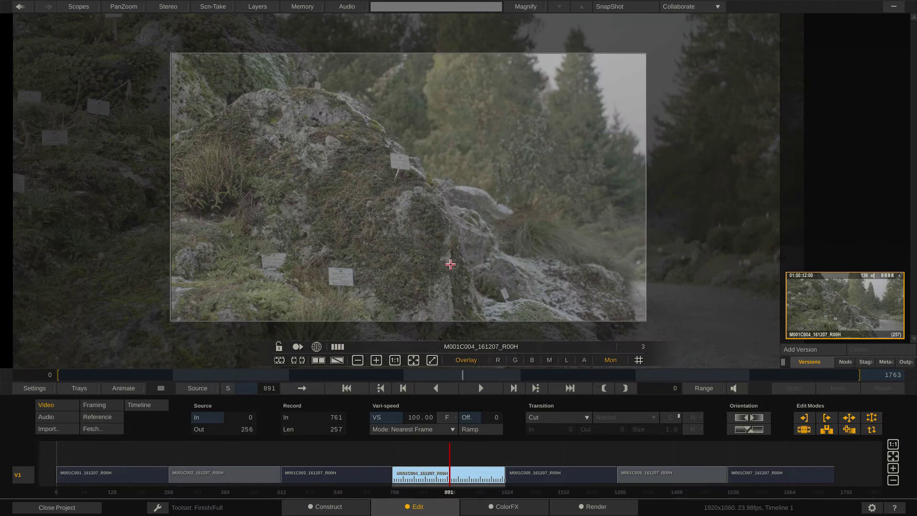
scroll(434, 223, "down", 2)
scroll(433, 223, "down", 4)
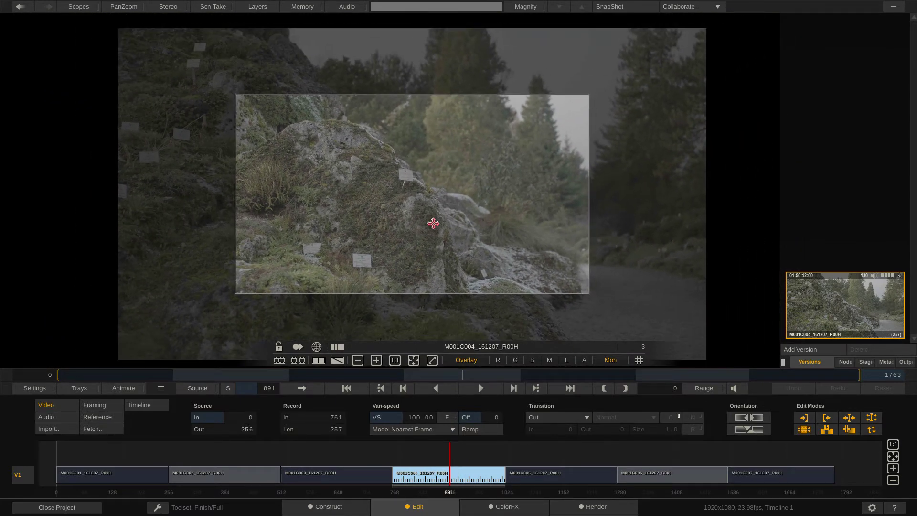
scroll(433, 223, "up", 2)
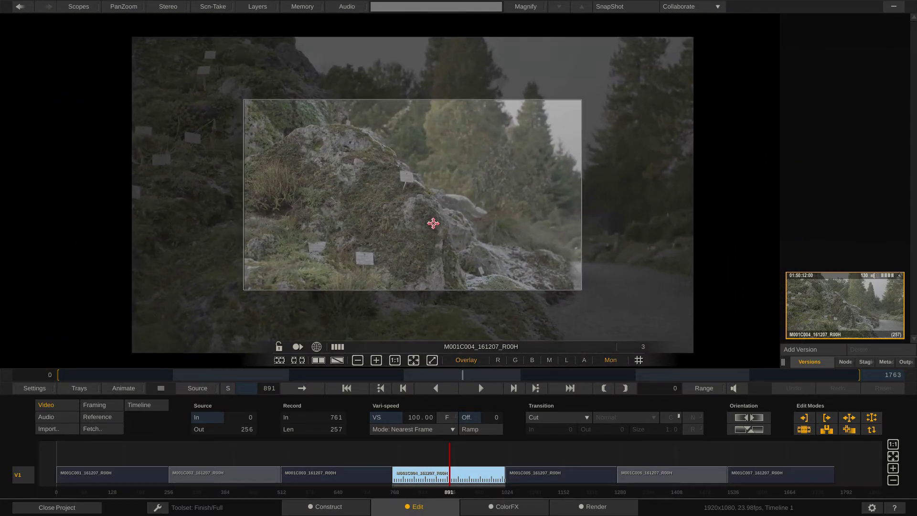
scroll(432, 219, "up", 2)
scroll(433, 218, "down", 3)
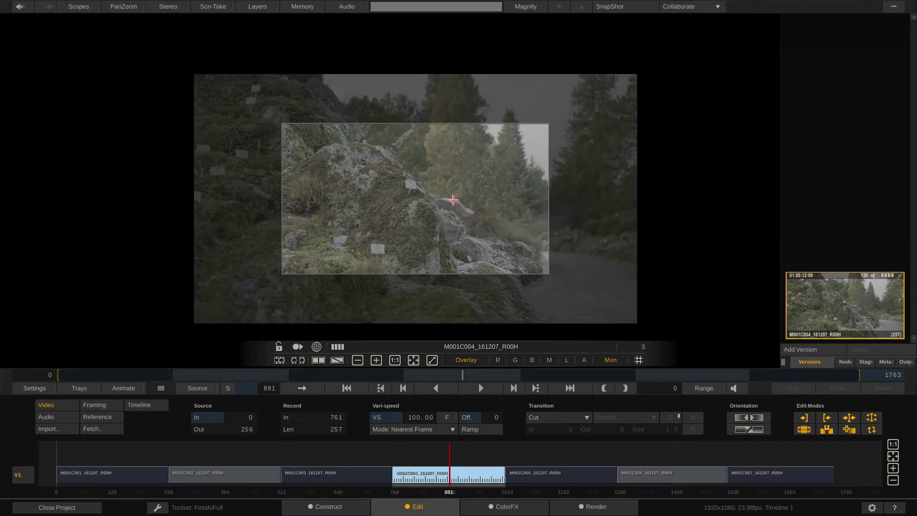
mouse_move(502, 247)
left_mouse_down()
mouse_move(481, 225)
mouse_move(506, 233)
mouse_move(500, 239)
left_mouse_up()
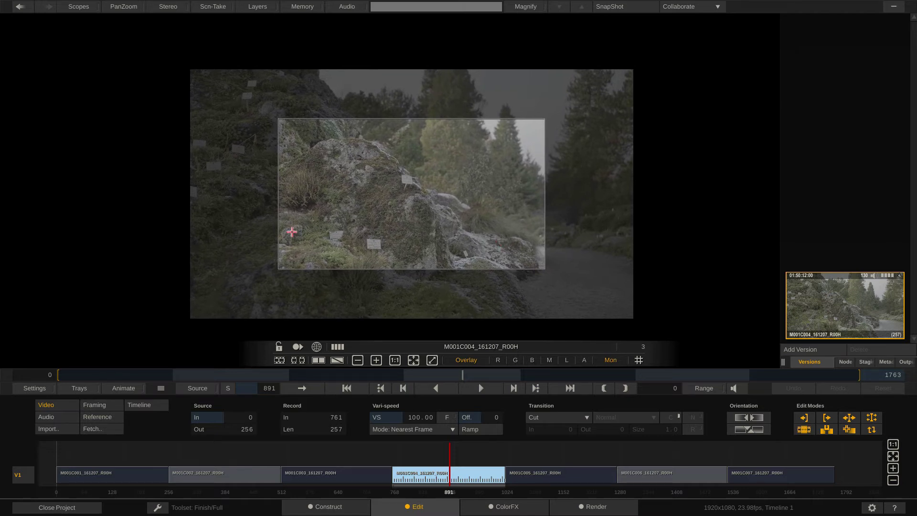
Step: Fit clip M001C004 to the frame width using the framing presets
left_click(94, 405)
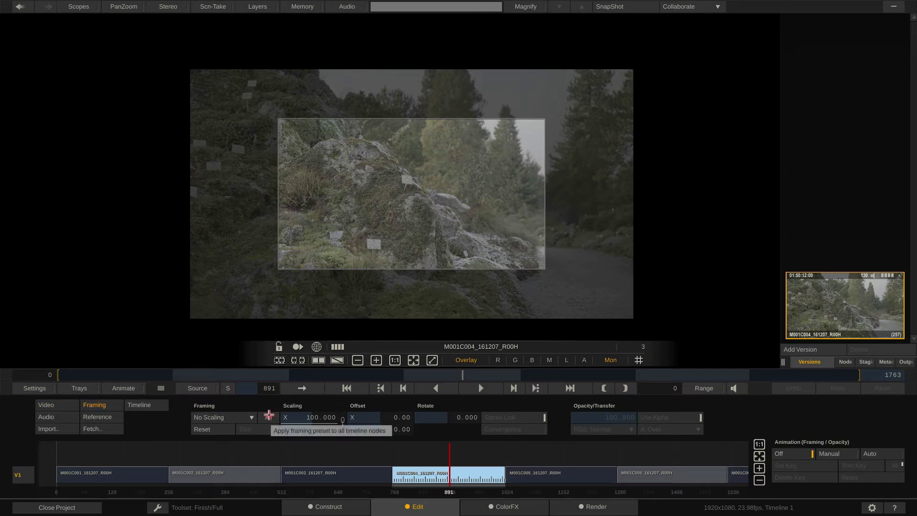
left_click(248, 417)
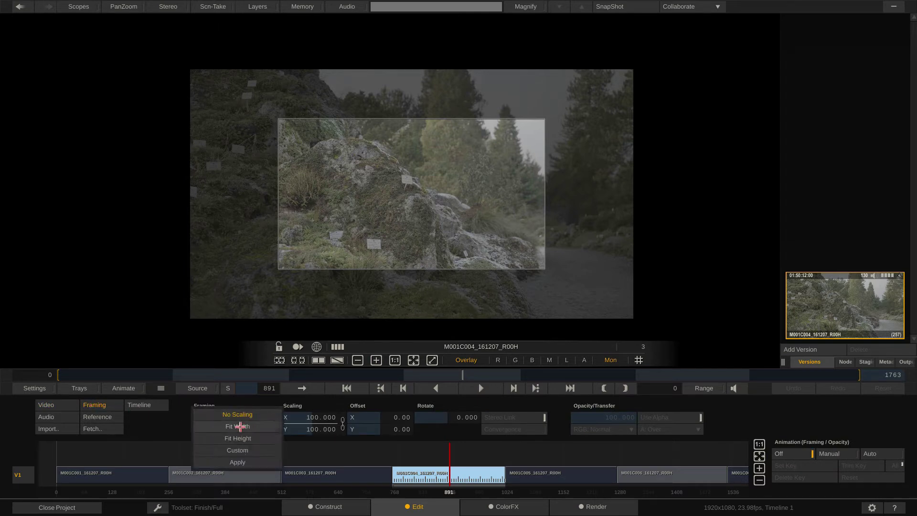
left_click(240, 427)
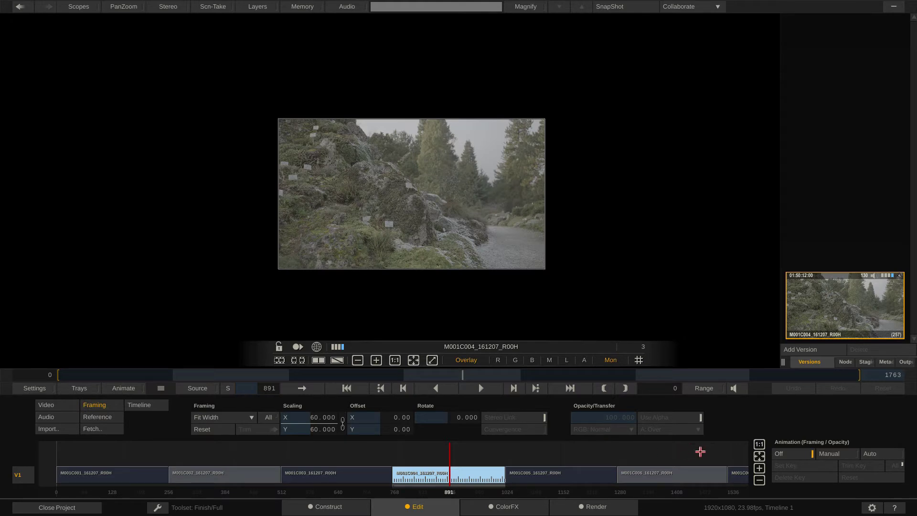
Step: Move to clip M001C007, reset it to no scaling, then enlarge it to 127.616
left_click(673, 457)
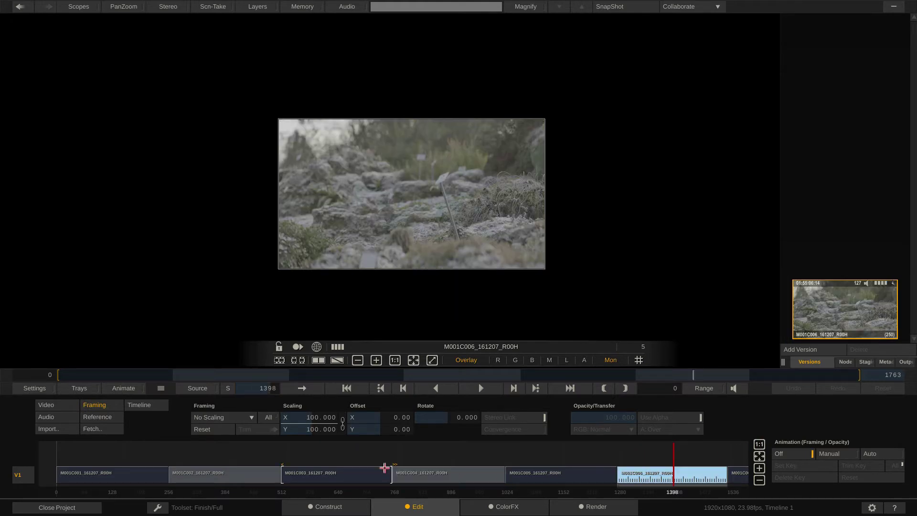
left_click(740, 456)
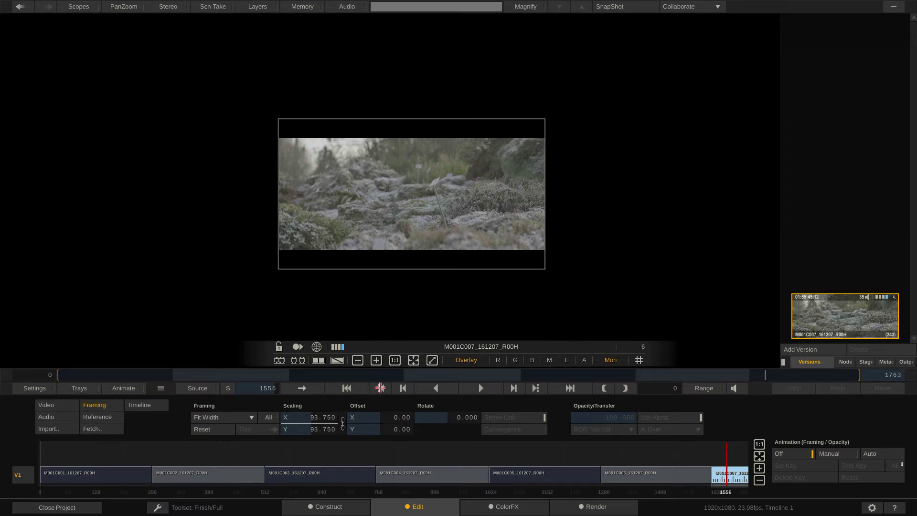
left_click(244, 417)
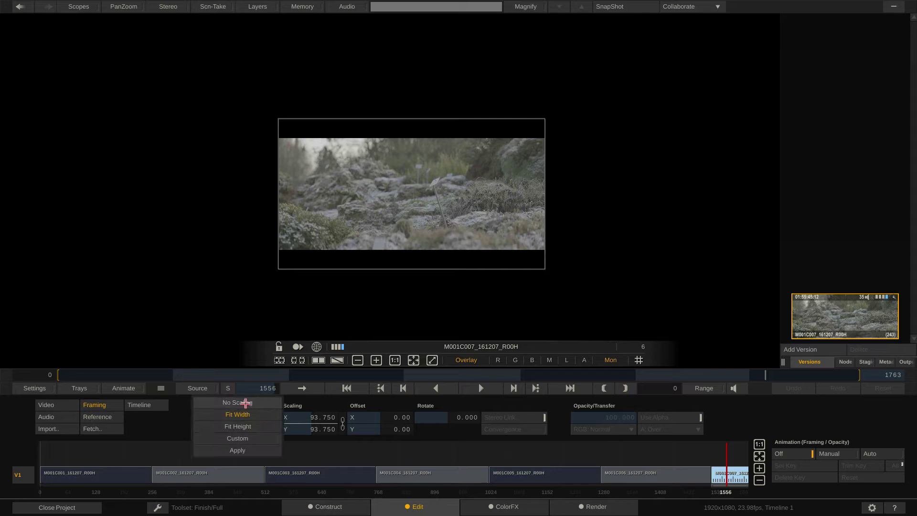
left_click(238, 402)
mouse_move(323, 418)
left_mouse_down()
mouse_move(315, 409)
mouse_move(323, 411)
left_mouse_up()
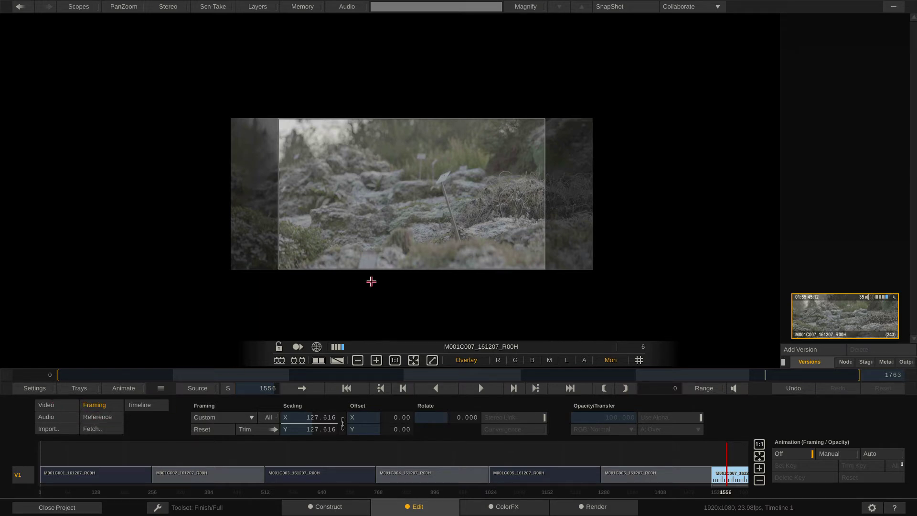
Step: Turn the viewer's Crop guide back on and scrub back through the earlier clips
left_click(35, 388)
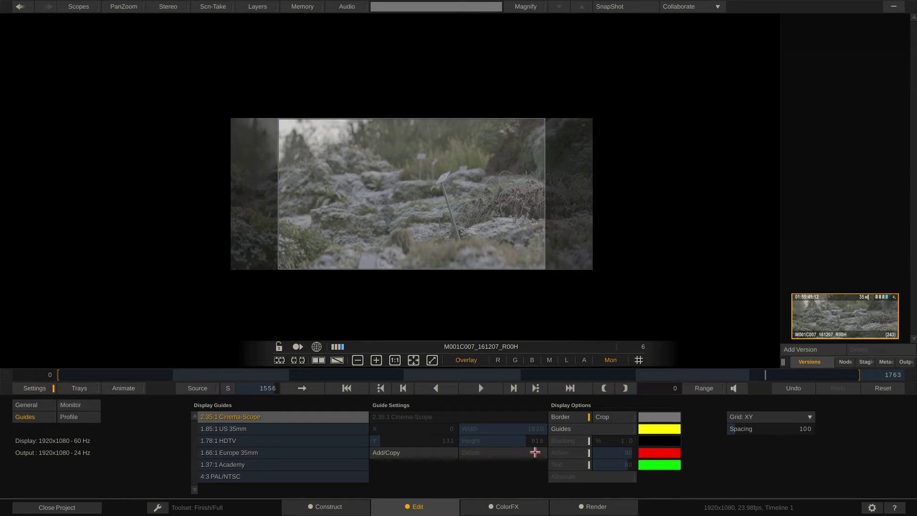
left_click(605, 419)
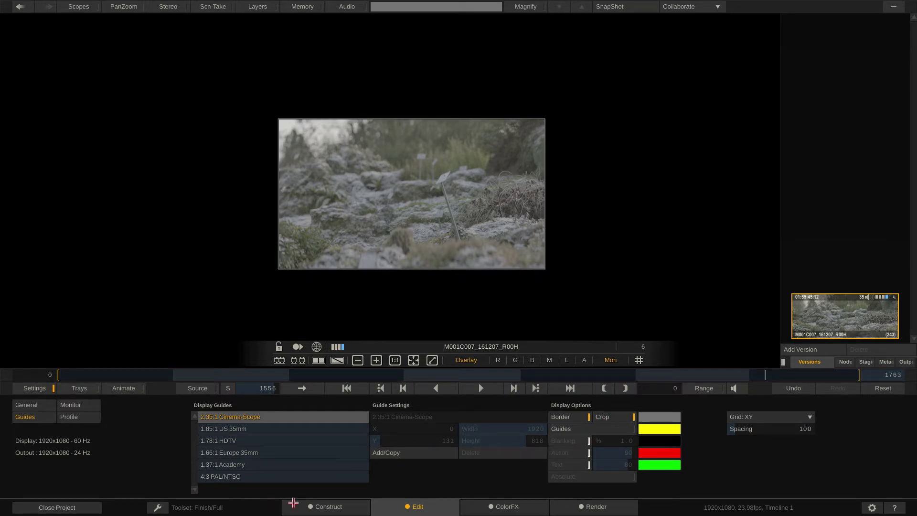
left_click(27, 387)
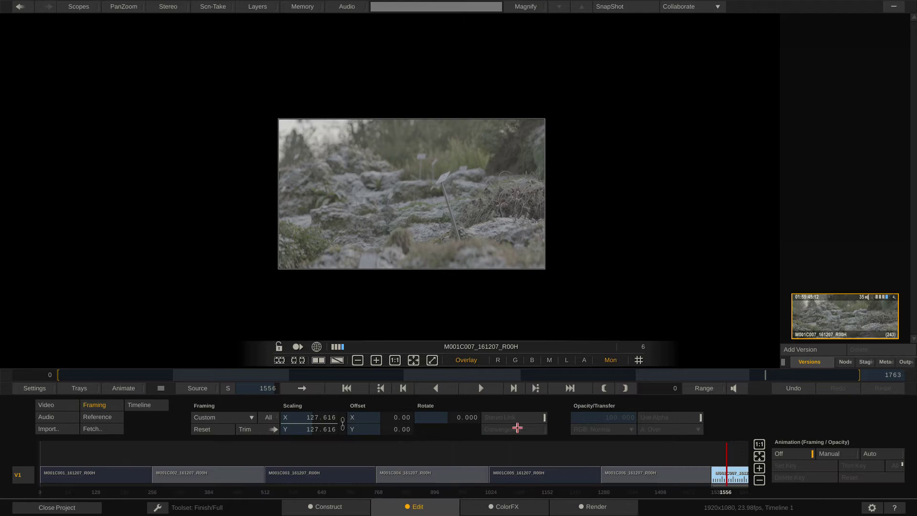
left_click_drag(731, 450, 350, 454)
left_click(756, 456)
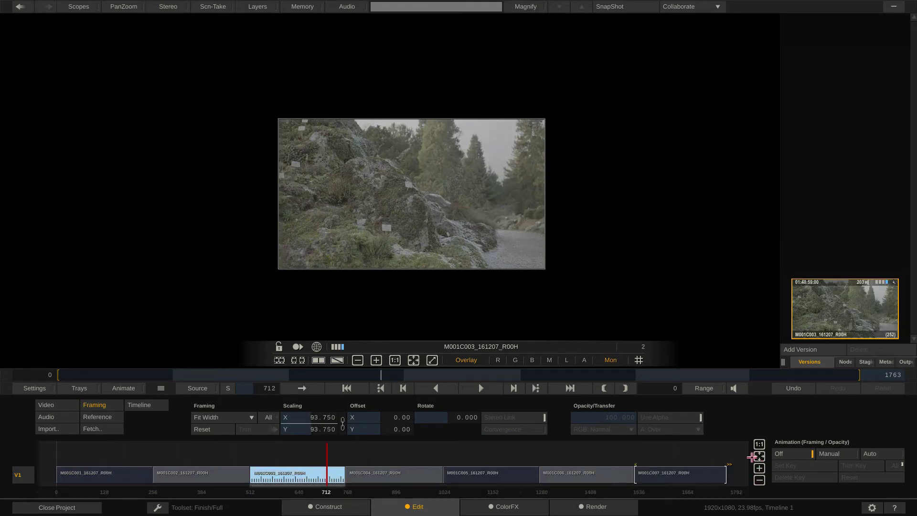
left_click_drag(432, 452, 655, 466)
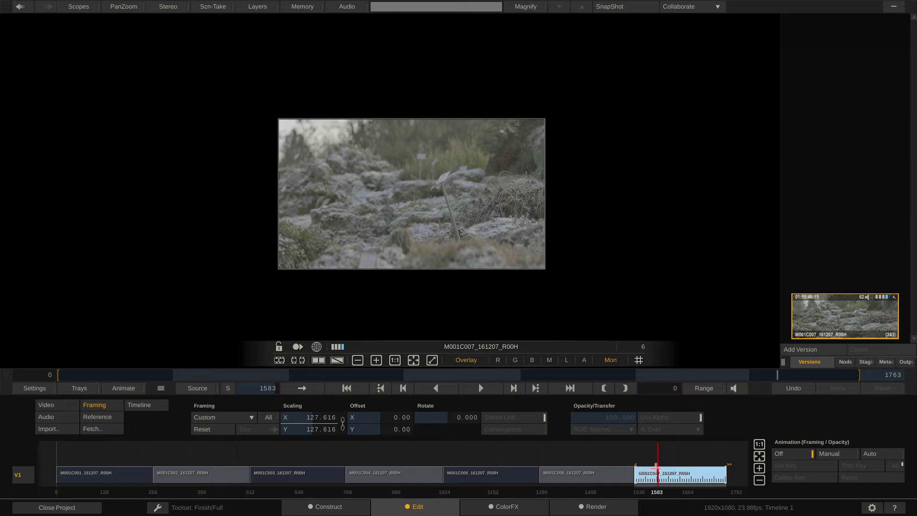
Step: In the Media Browser Grade tab, set all seven clips to Alexa Wide Gamut with ARRI LogC EOTF
left_click(329, 505)
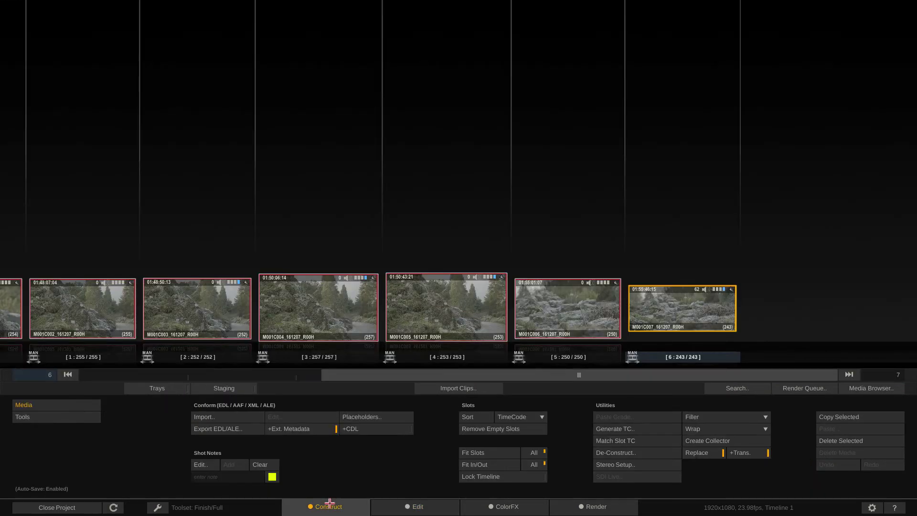
left_click(868, 387)
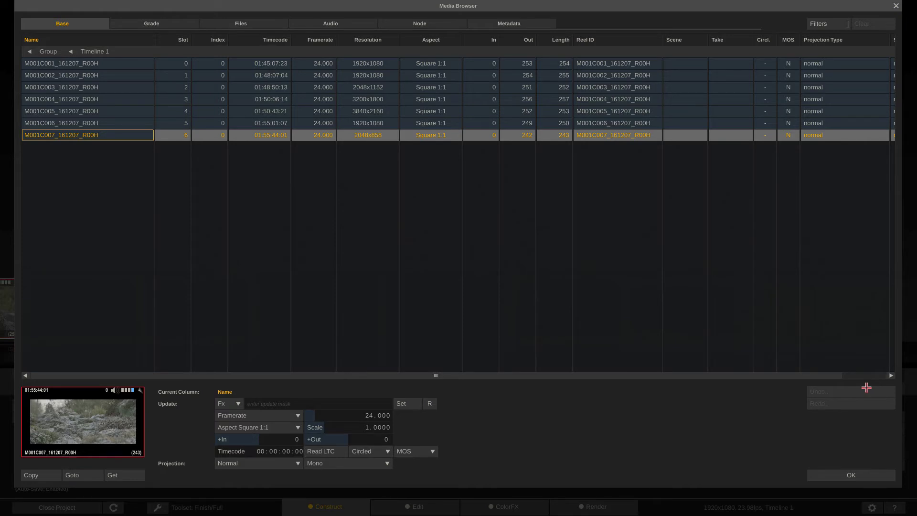
left_click(147, 20)
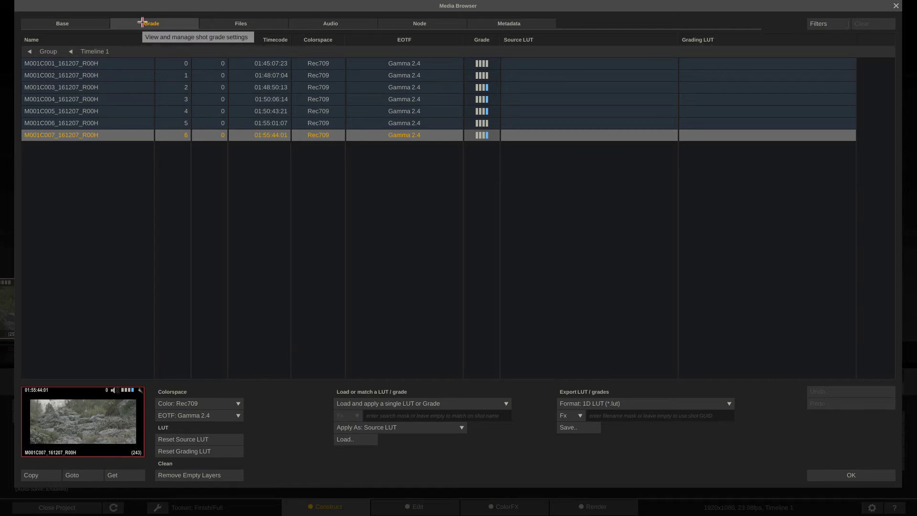
key("ctrl+a")
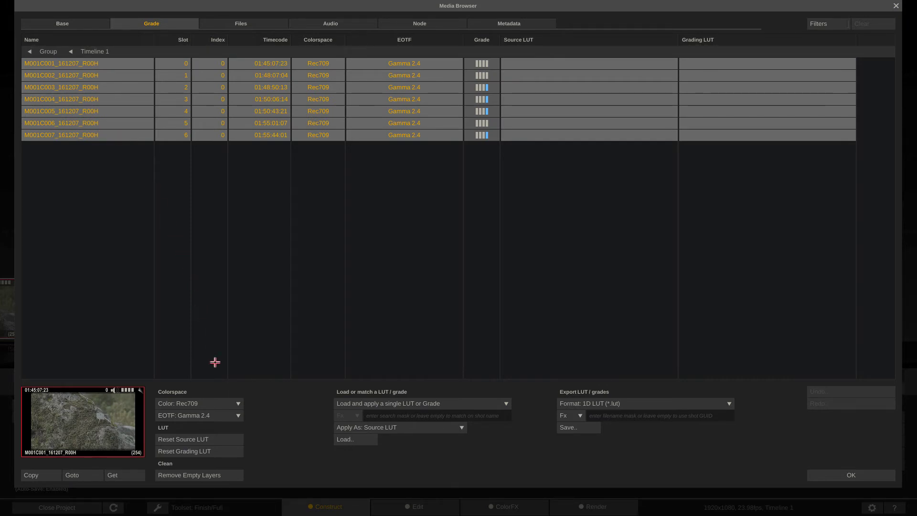
left_click(195, 404)
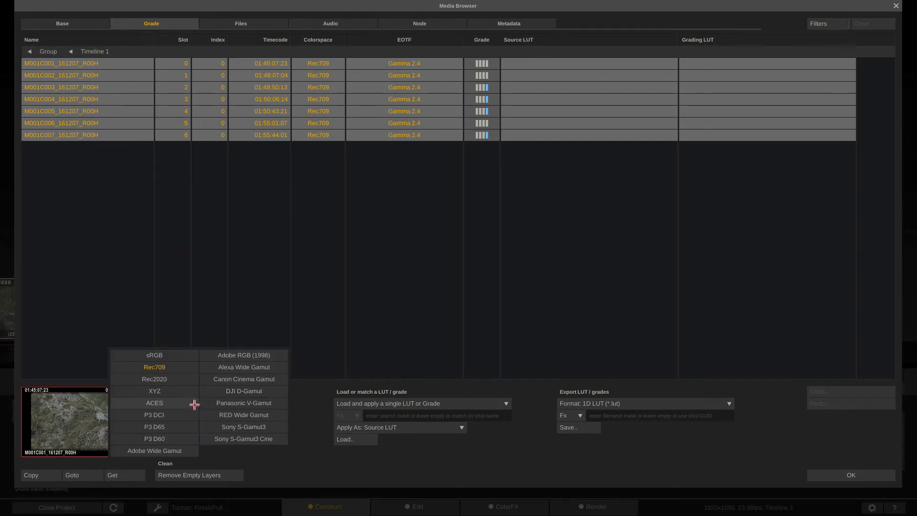
left_click(244, 368)
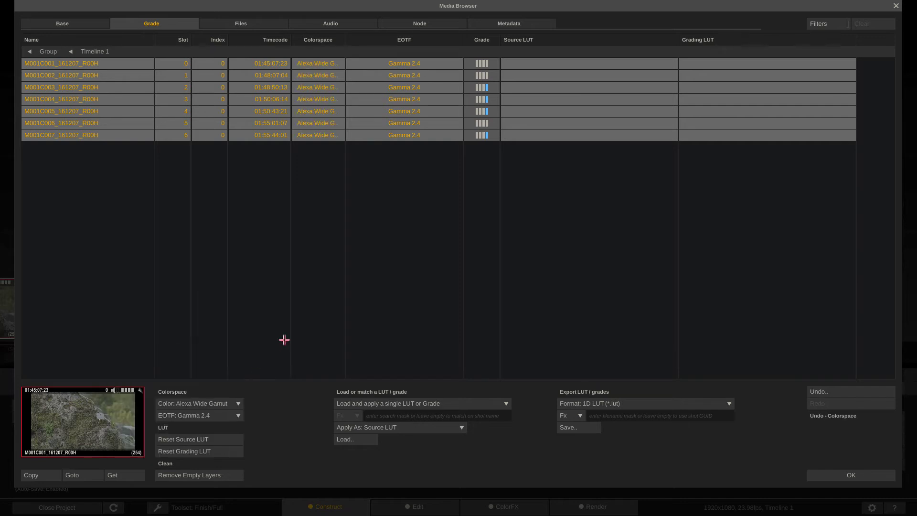
left_click(196, 415)
left_click(257, 374)
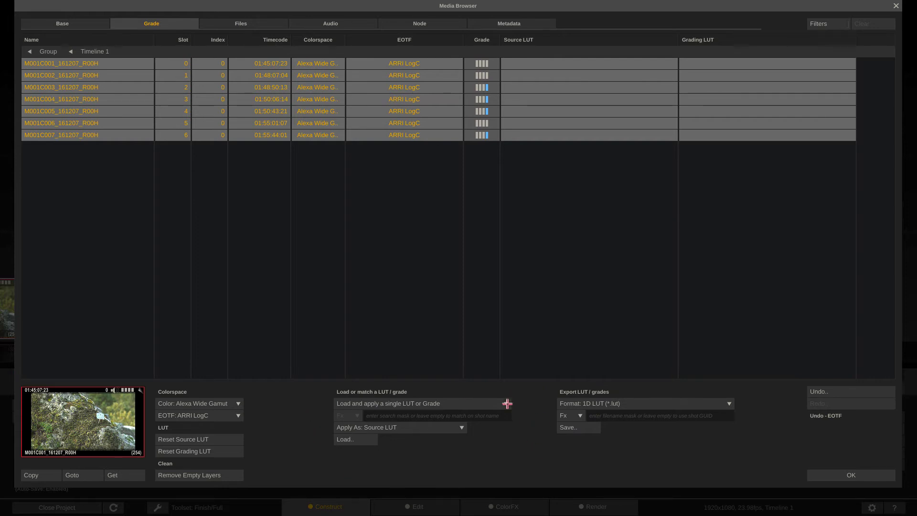
left_click(453, 427)
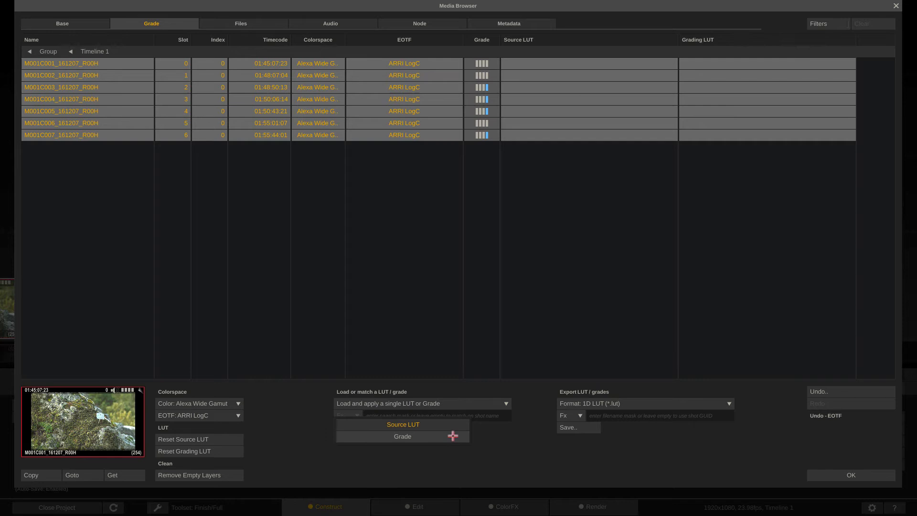
left_click(532, 435)
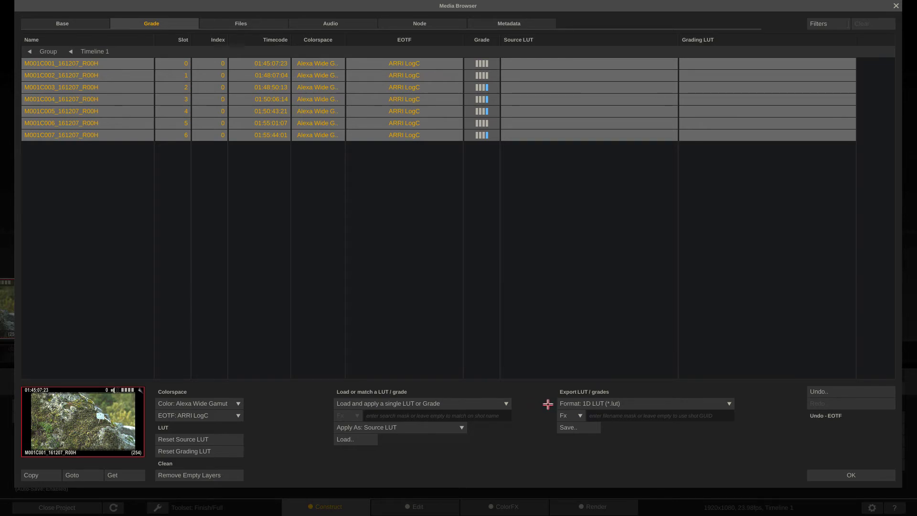
Step: Close the Media Browser and scrub the Edit timeline back to clip M001C003
left_click(828, 474)
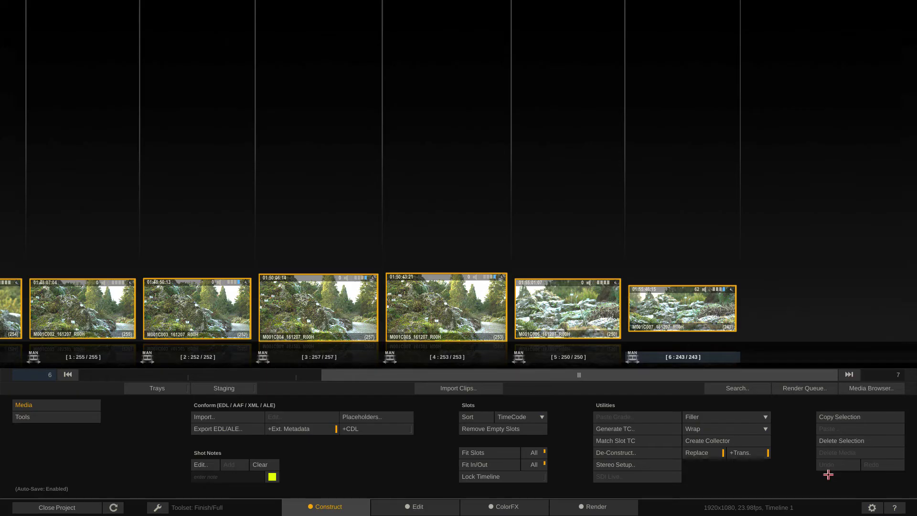
left_click_drag(525, 376, 242, 378)
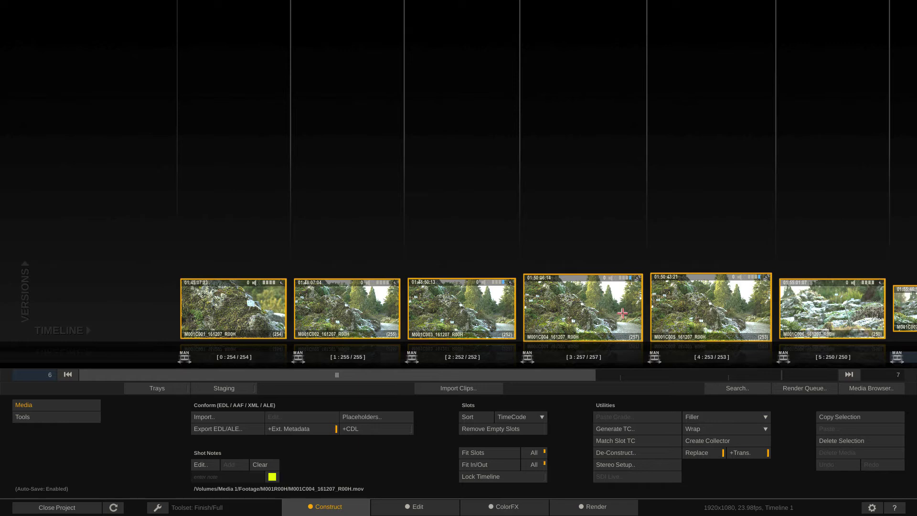
left_click(410, 508)
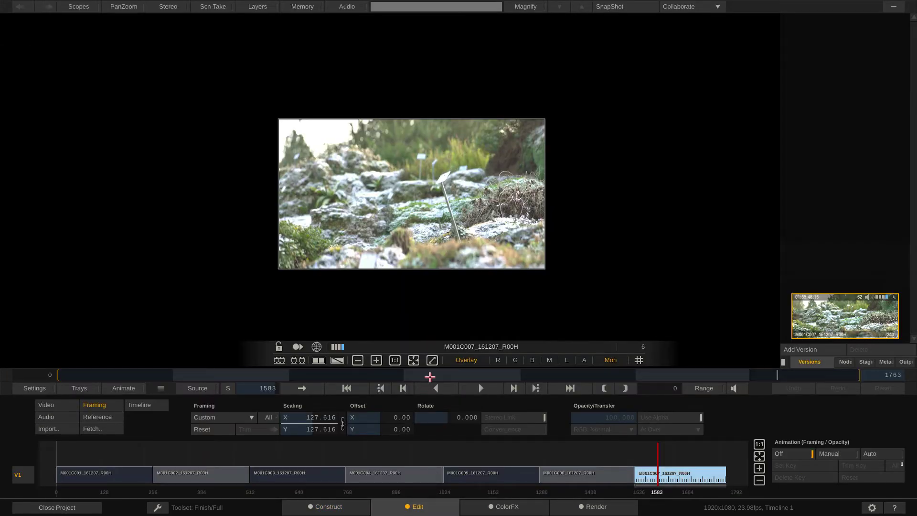
left_click(429, 374)
left_click_drag(380, 374, 252, 376)
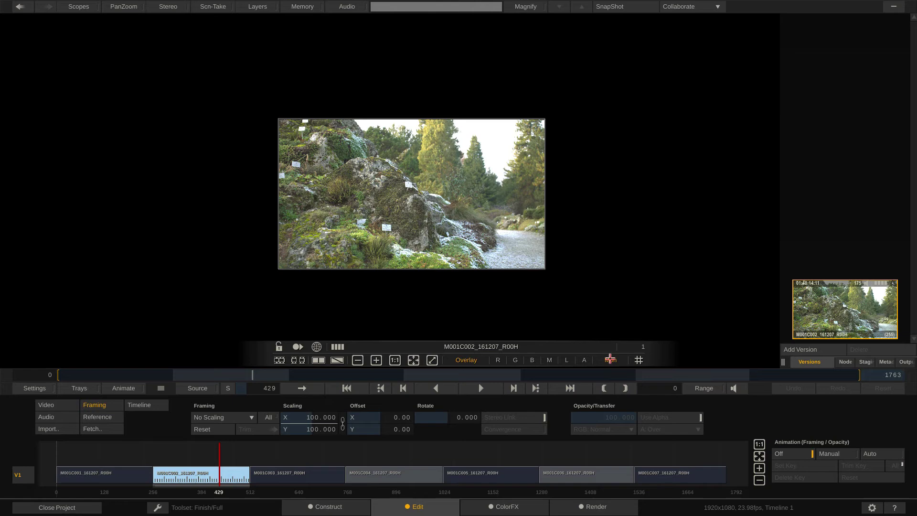
Step: Compare log and converted views with the Mon toggle, fit the image to the viewer, and open Settings
left_click(611, 359)
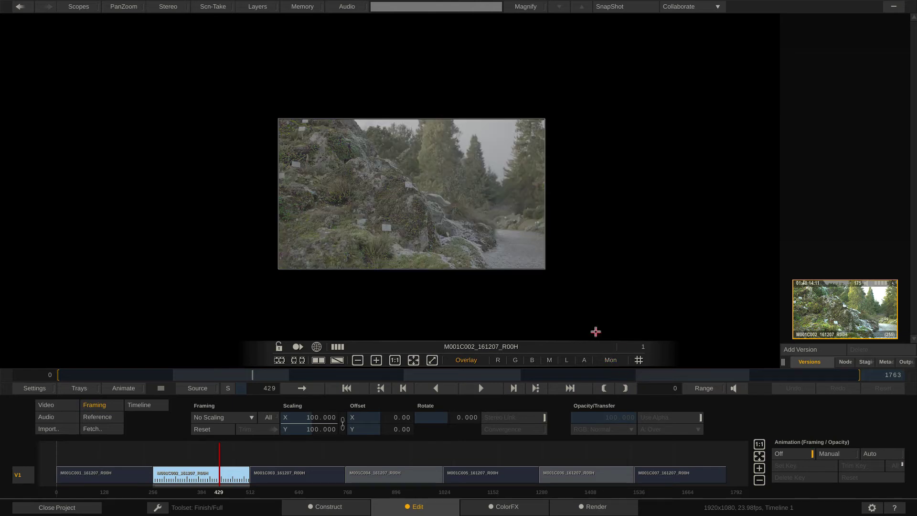
left_click(414, 361)
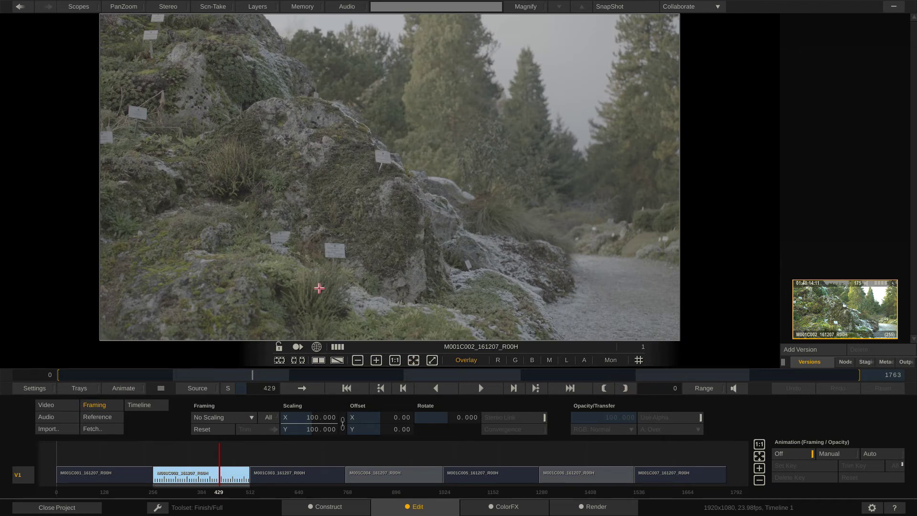
left_click(610, 360)
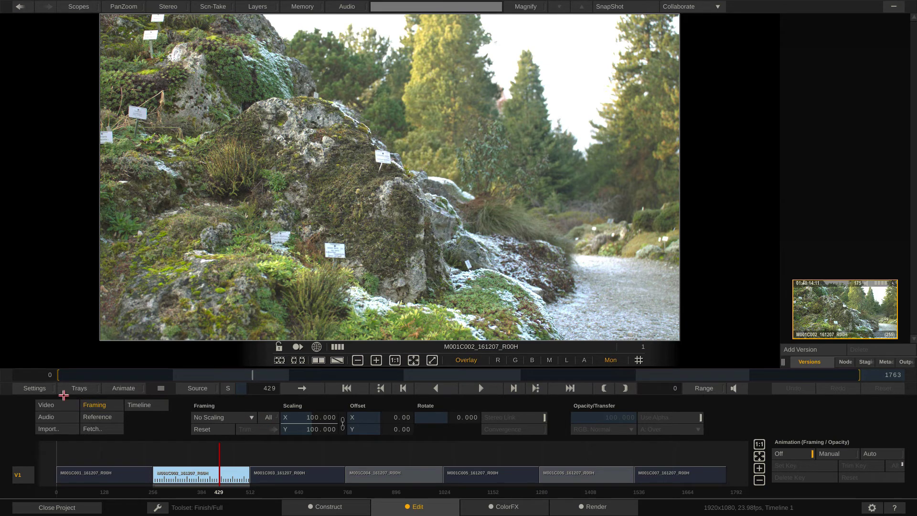
left_click(42, 389)
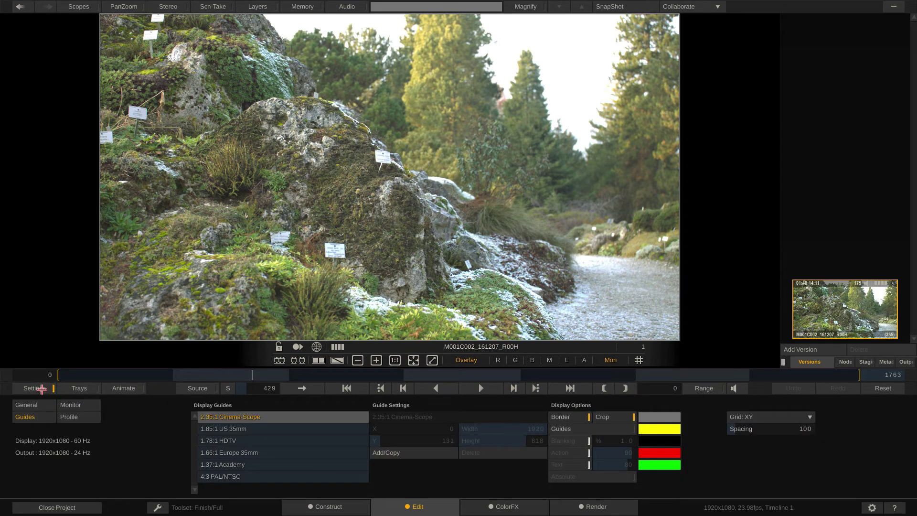
Step: Show the Monitor settings and open the Interface Monitor colorspace list, currently Rec709
left_click(70, 406)
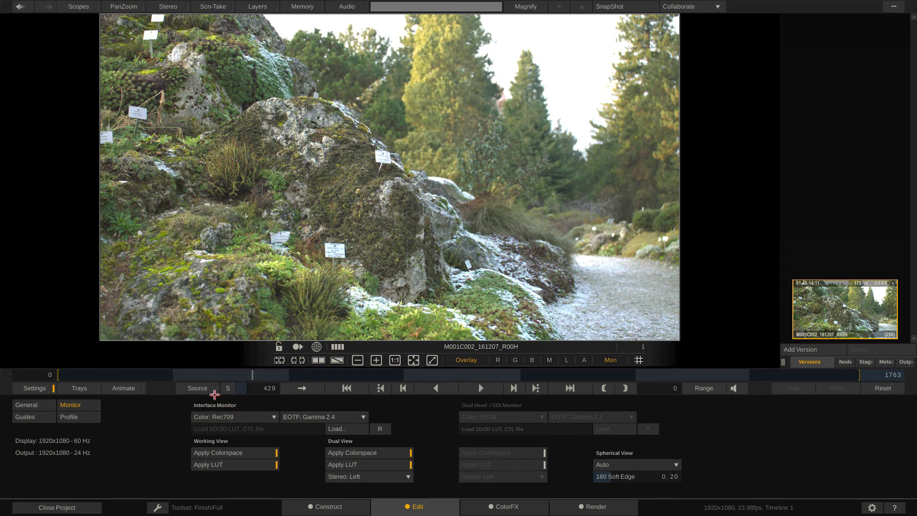
left_click(241, 416)
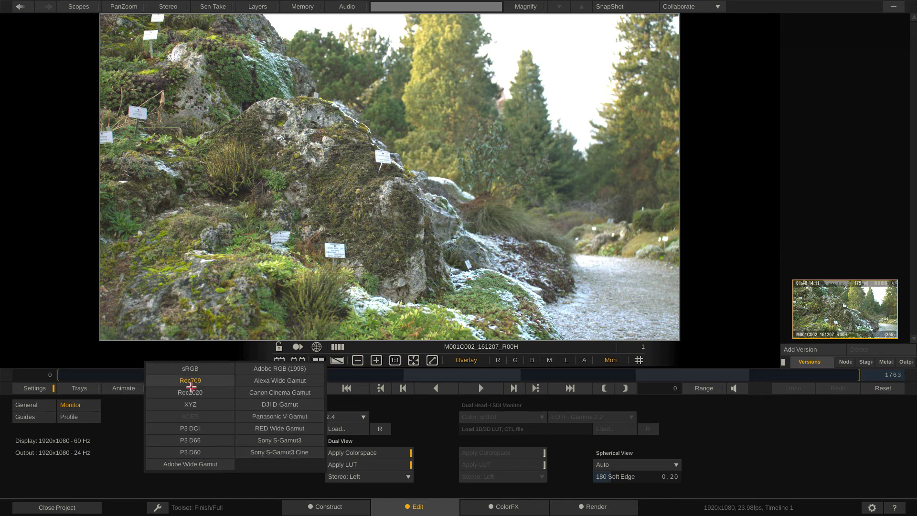
Step: Try Alexa Wide Gamut with ARRI LogC on the interface monitor, then revert the colorspace to Rec709
left_click(258, 380)
left_click(298, 417)
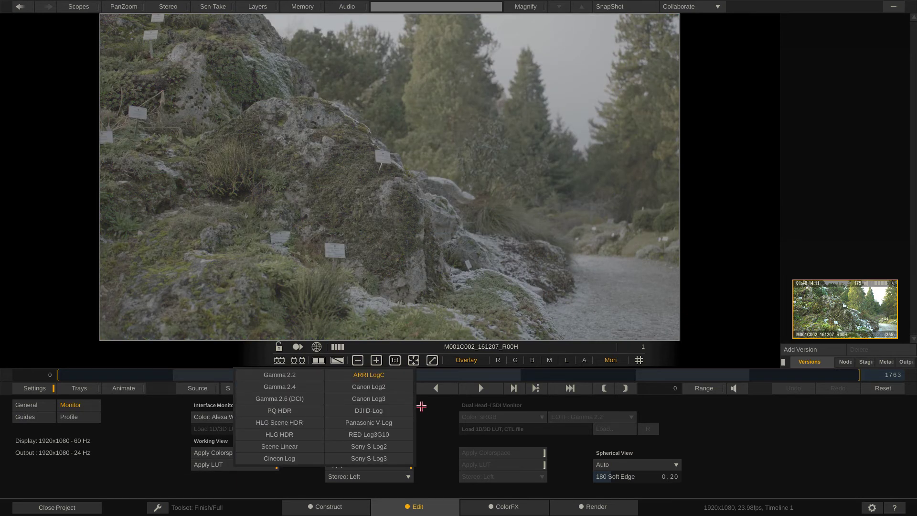
left_click(412, 372)
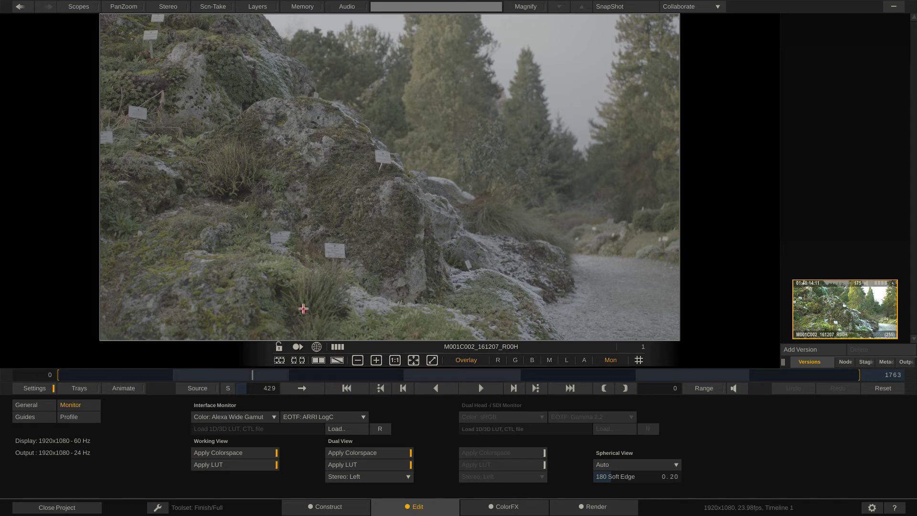
left_click(251, 416)
left_click(206, 381)
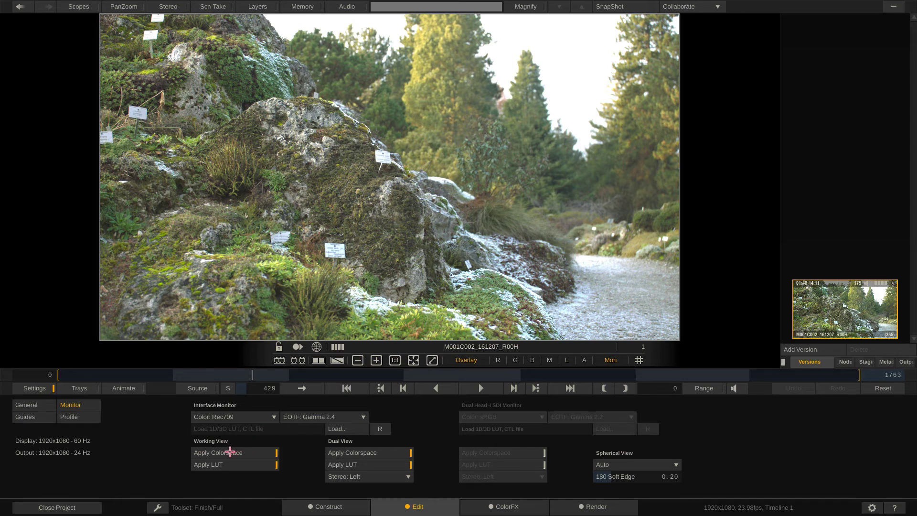
Step: Toggle the viewer's colorspace conversion and LUT to compare, leaving both on, then go to Render
left_click(249, 452)
left_click(251, 452)
left_click(256, 465)
left_click(256, 464)
left_click(261, 453)
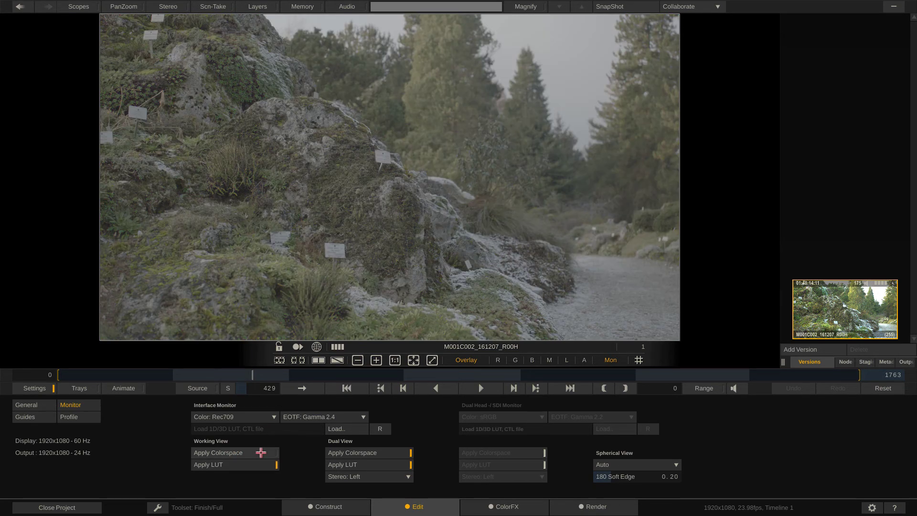
left_click(261, 452)
left_click(260, 453)
left_click(257, 465)
left_click(258, 452)
left_click(253, 463)
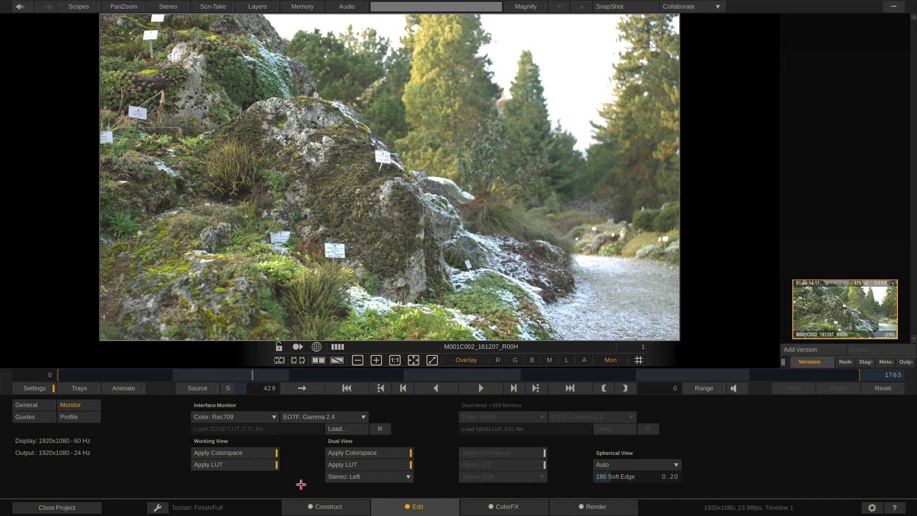
left_click(585, 505)
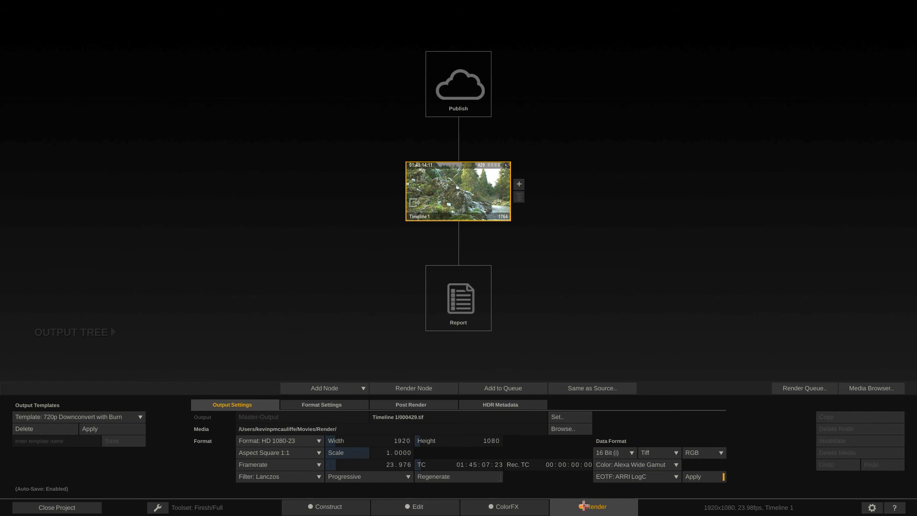
Step: On Construct, delete clips M001C002–M001C006, remove the empty slots, and return to Render
left_click(357, 504)
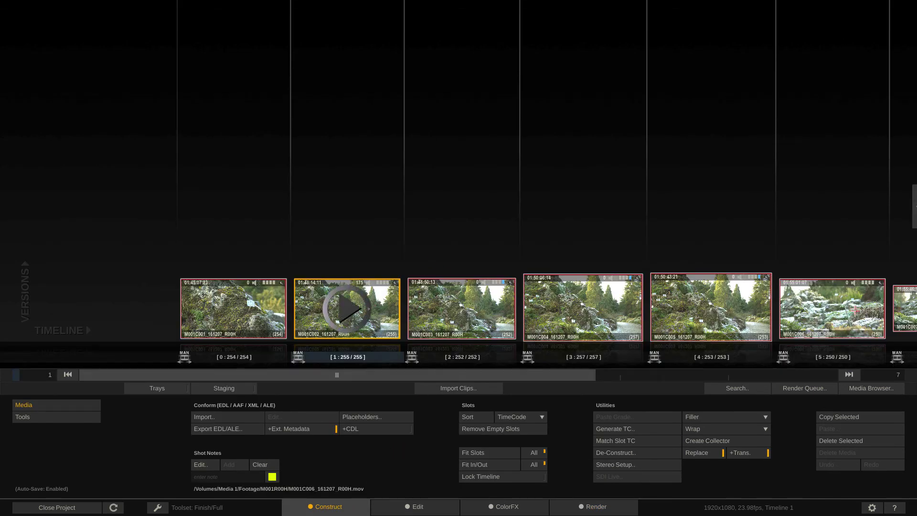
left_click(807, 297, "shift")
key("Delete")
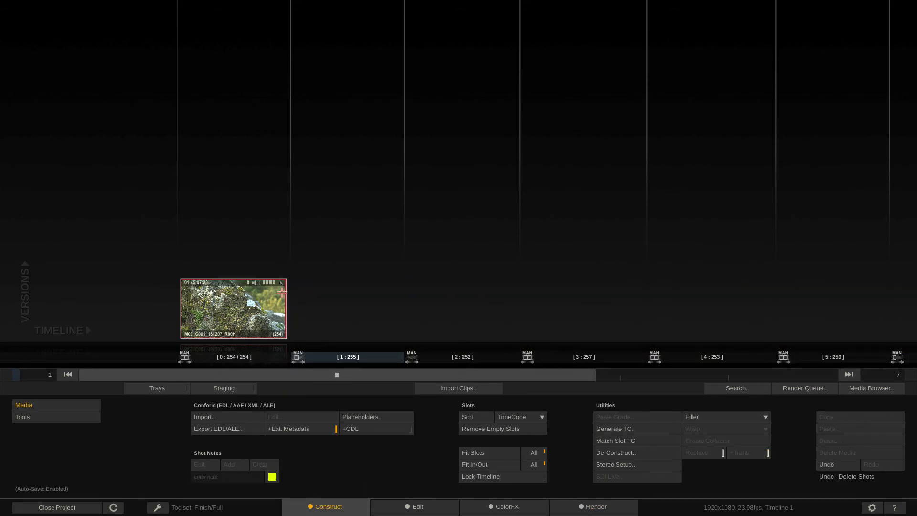
left_click(473, 430)
left_click(600, 503)
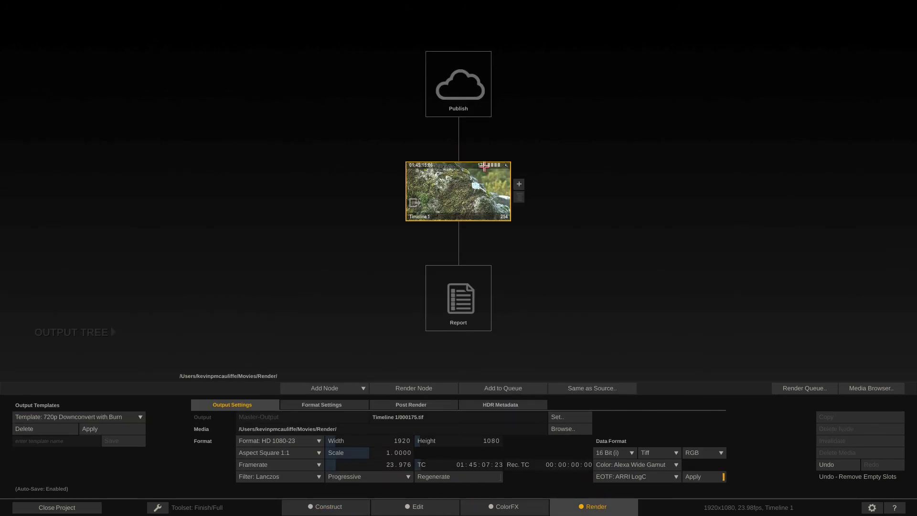
Step: Add a ProRes Encoder output after Timeline 1 and name it 'Awesome Daily Footage'
left_click(520, 185)
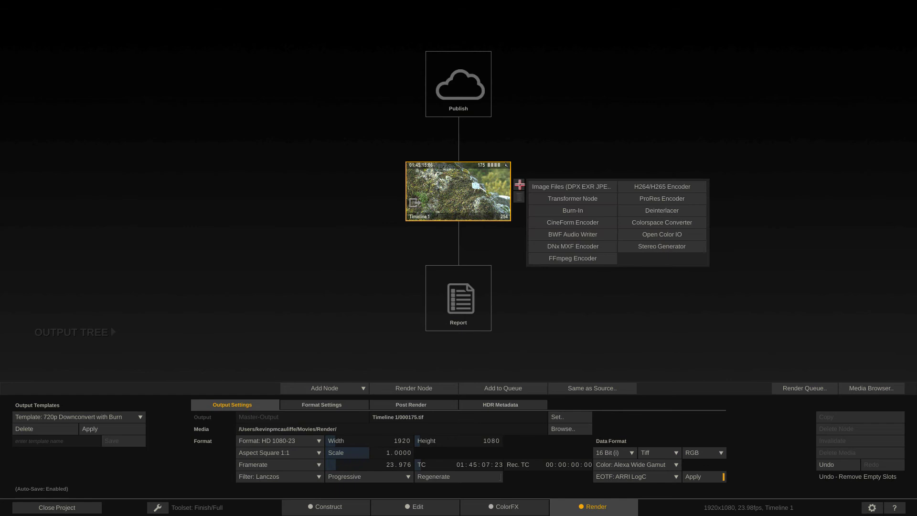
left_click(654, 197)
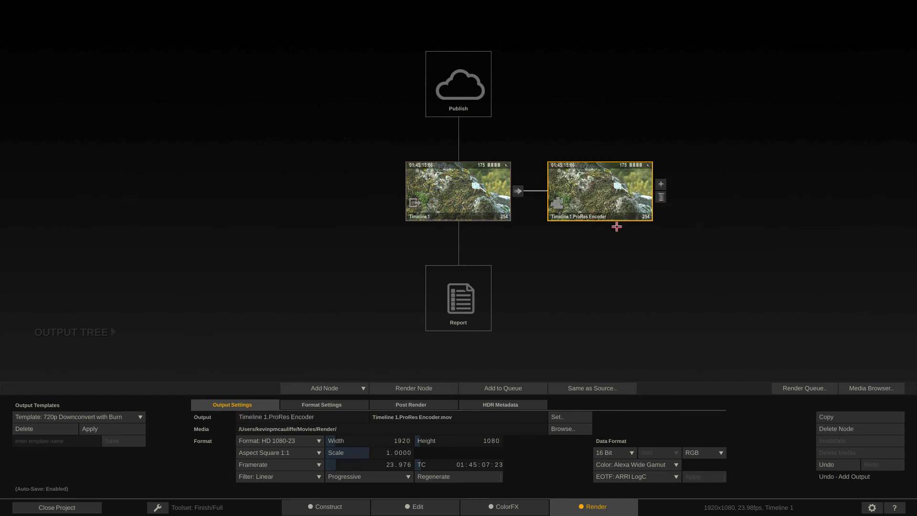
left_click(325, 417)
left_click_drag(325, 417, 181, 407)
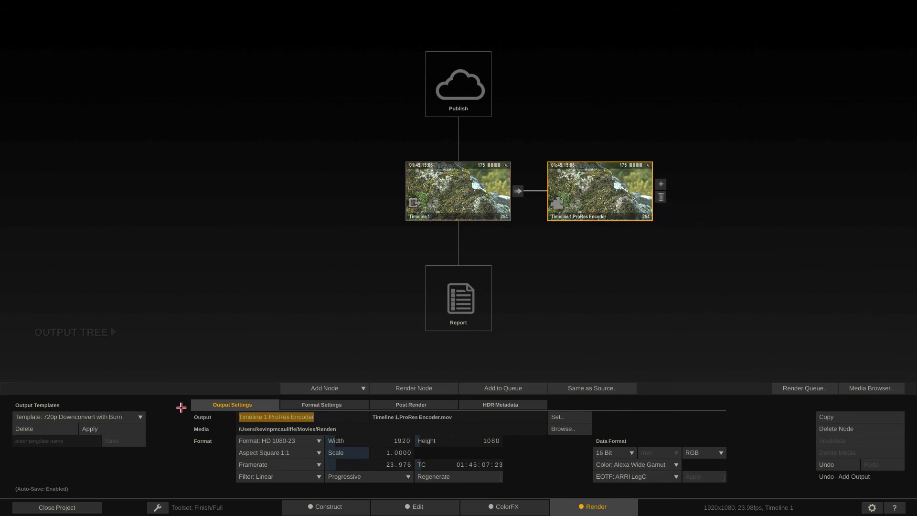
type("Awesome")
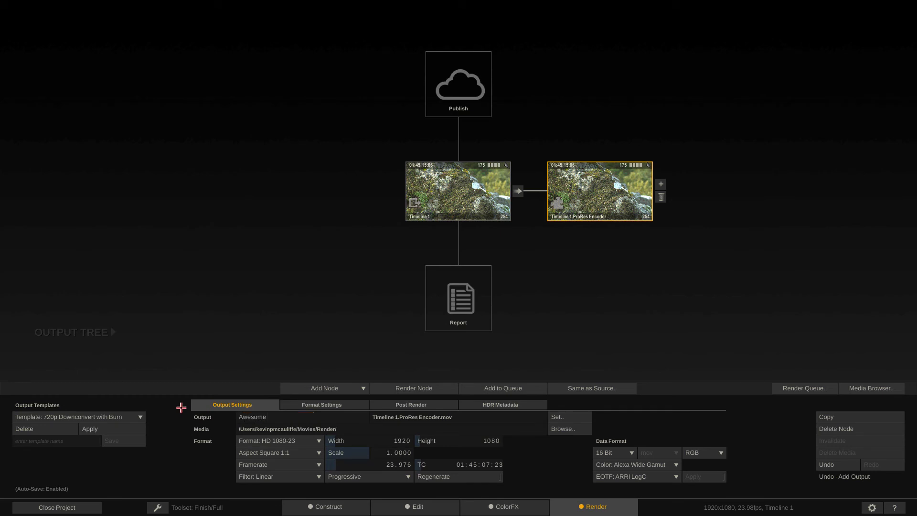
type(" Daily Footage")
Step: Enable audio channels 1 and 2 in the output's format settings
left_click(328, 402)
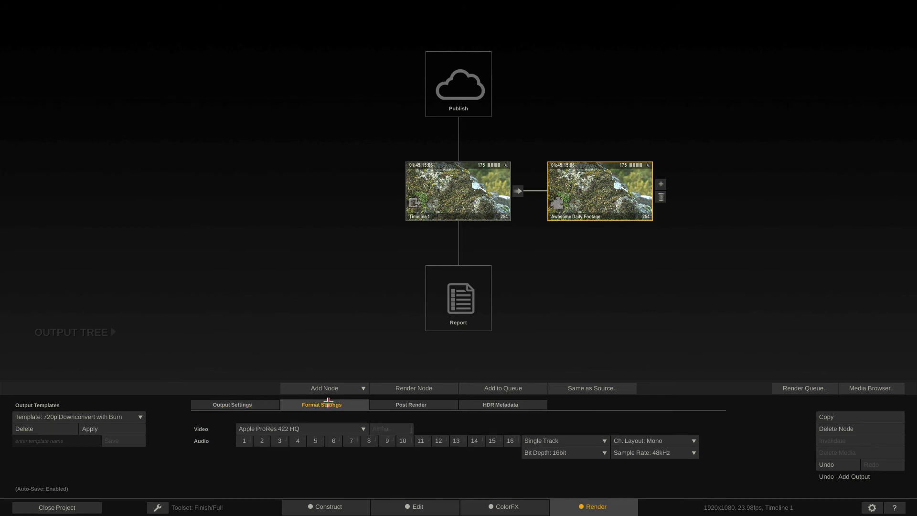
left_click(242, 440)
left_click(260, 441)
left_click(253, 406)
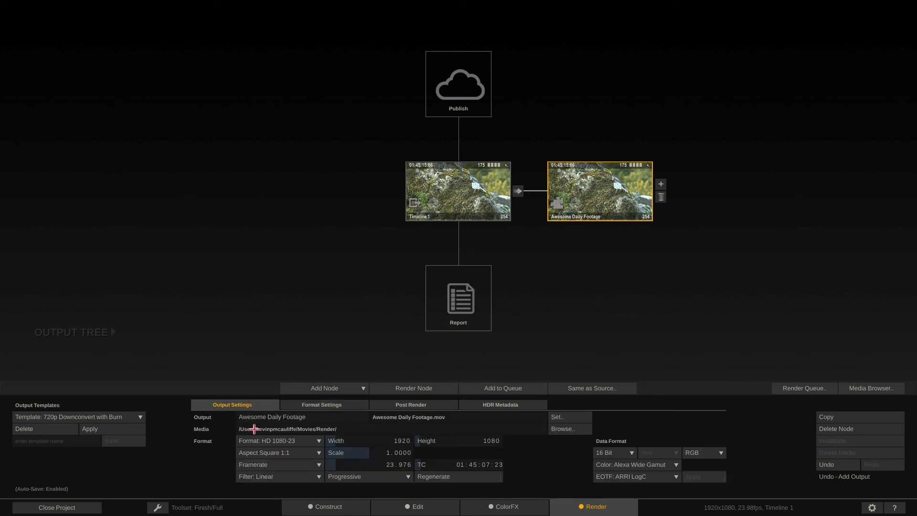
Step: Set the render destination to the Desktop folder via Bookmarks
left_click(557, 429)
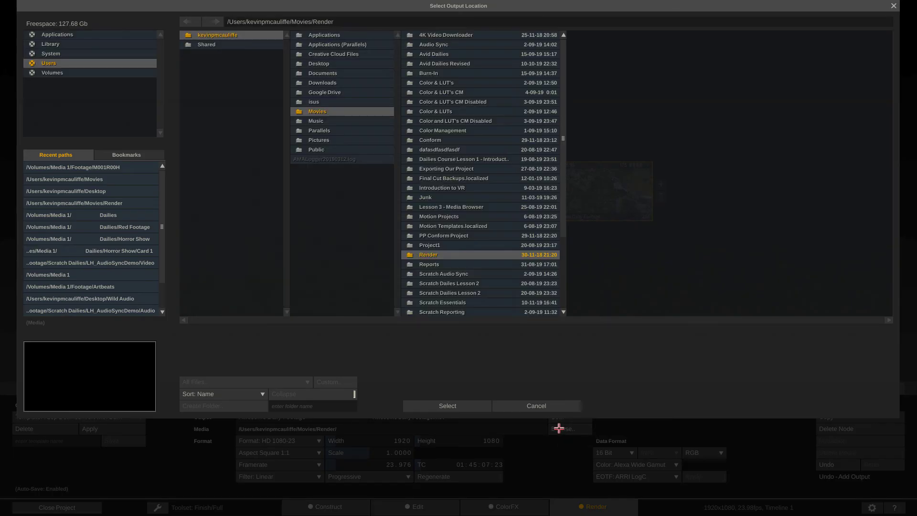
left_click(114, 155)
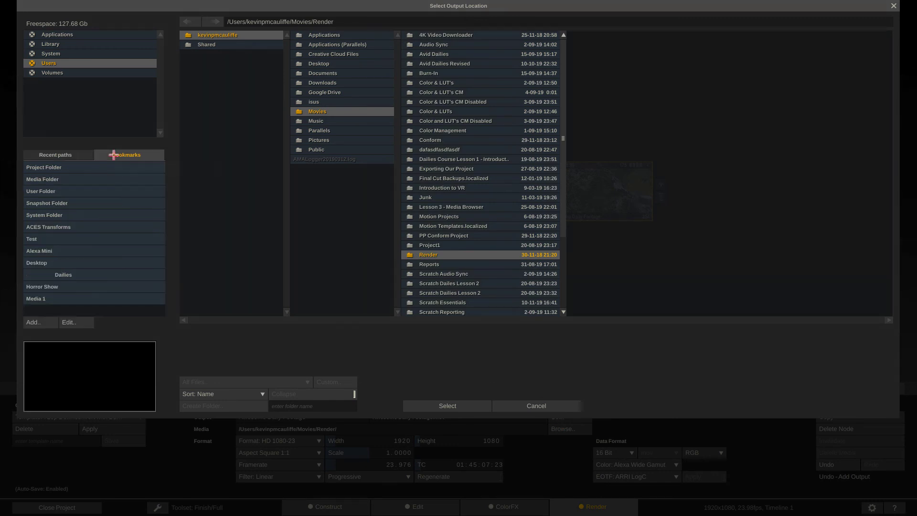
left_click(74, 263)
left_click(423, 406)
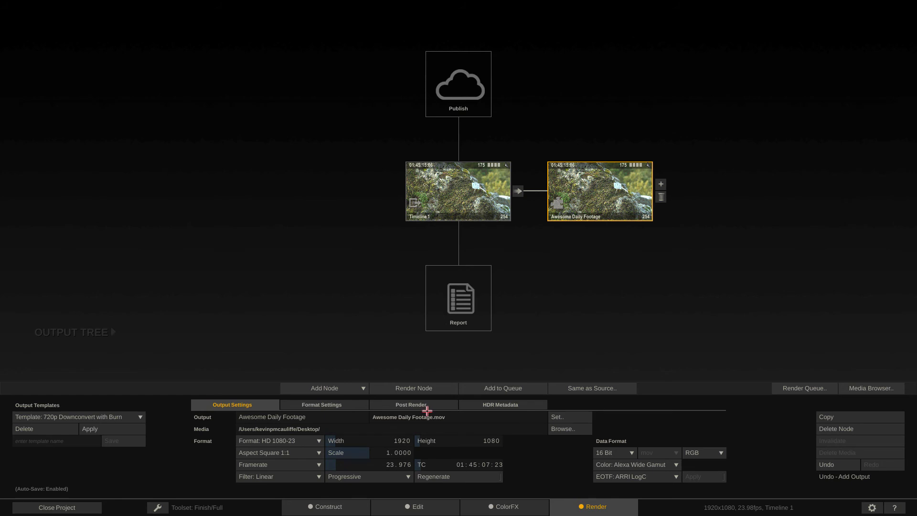
Step: Render the Awesome Daily Footage node, then Quick Look the resulting movie on the desktop
left_click(401, 388)
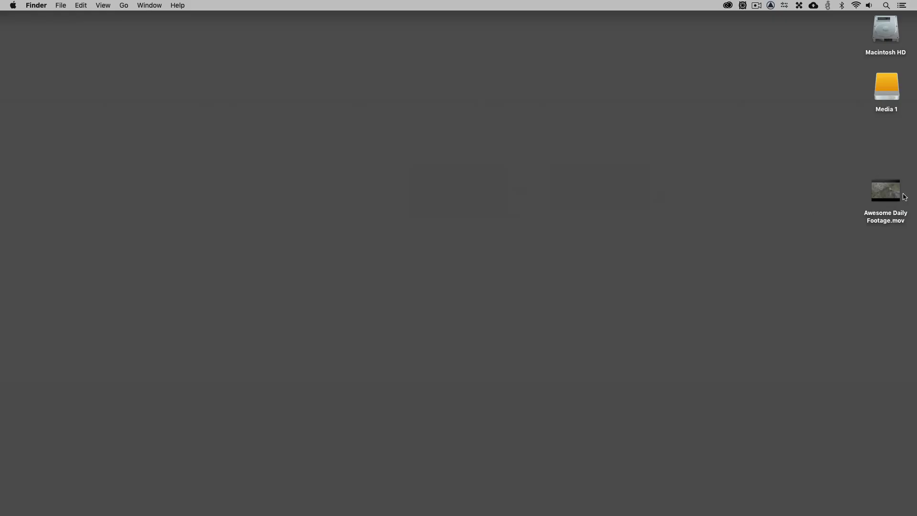
left_click(886, 191)
key("space")
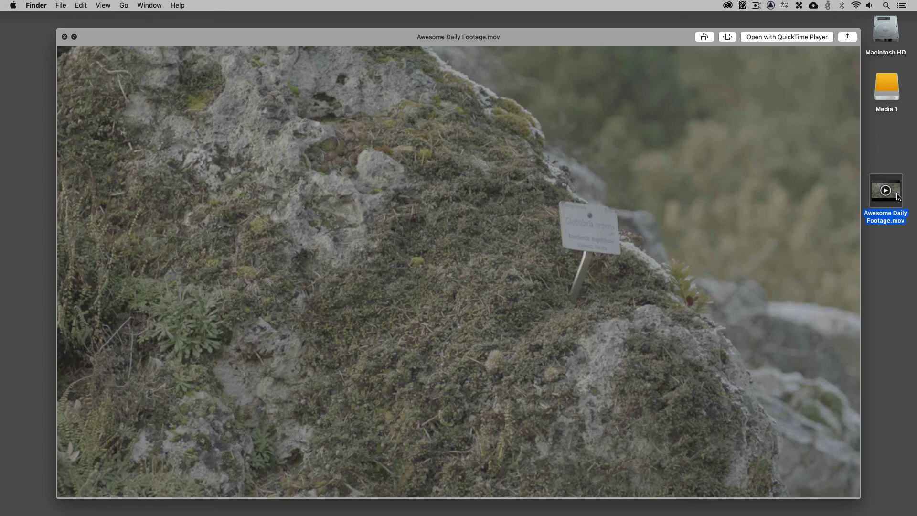
Step: Close the preview, trash Awesome Daily Footage.mov and switch back to SCRATCH
key("space")
left_click_drag(897, 196, 748, 504)
key("super+Tab")
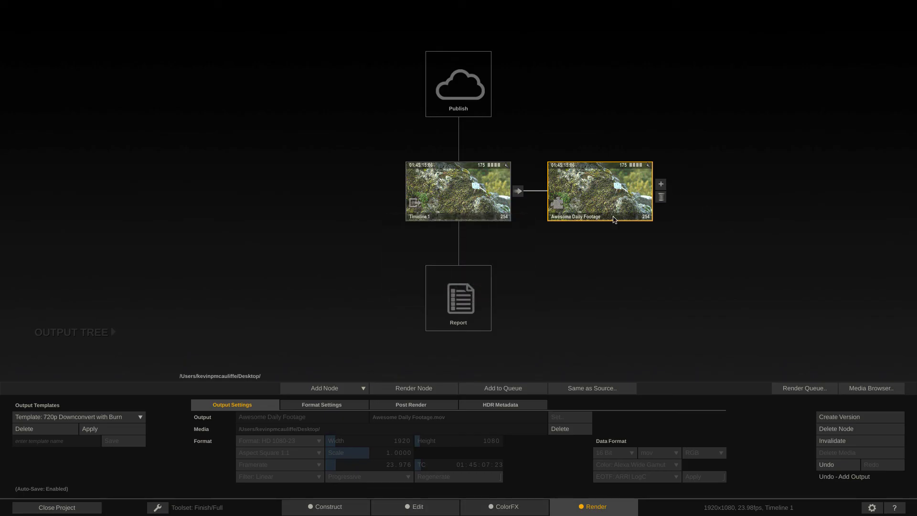
Step: Delete the Awesome Daily Footage node, add a Colorspace Converter on Timeline 1 and open it in ColorFX
left_click(661, 197)
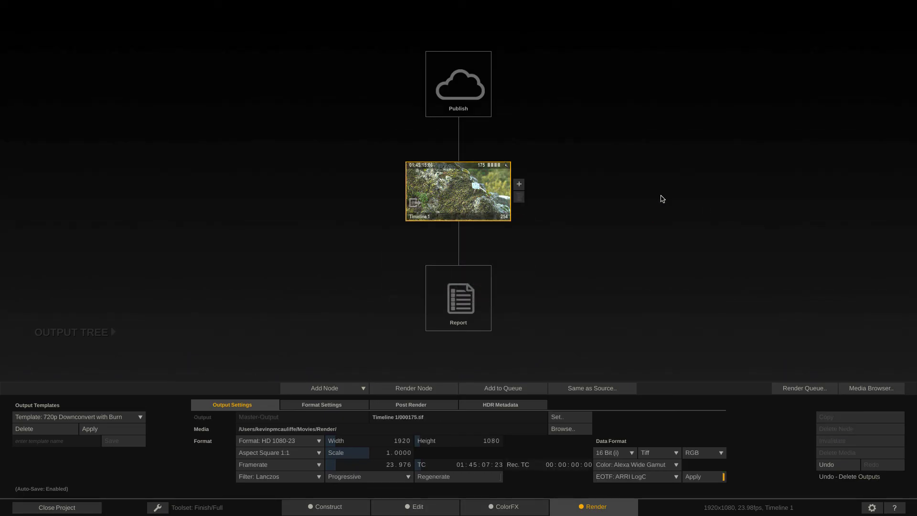
left_click(519, 184)
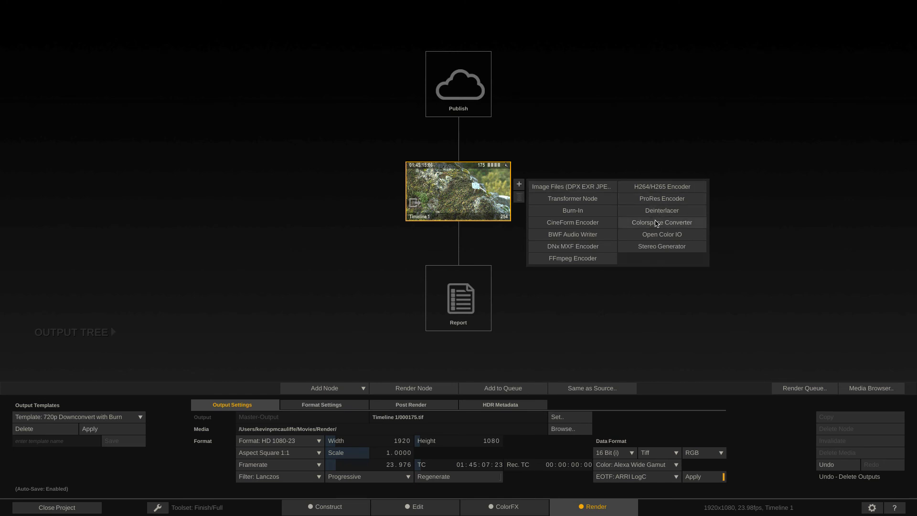
left_click(671, 224)
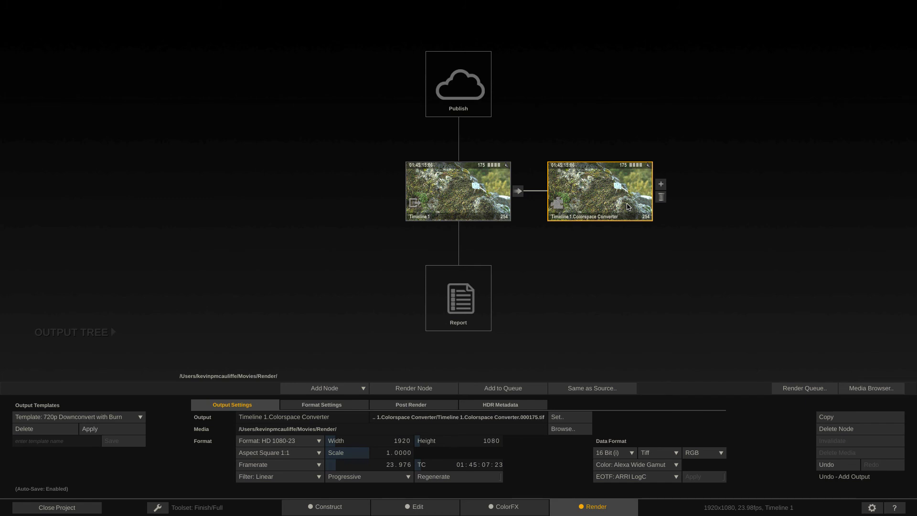
mouse_move(636, 203)
left_click(604, 194)
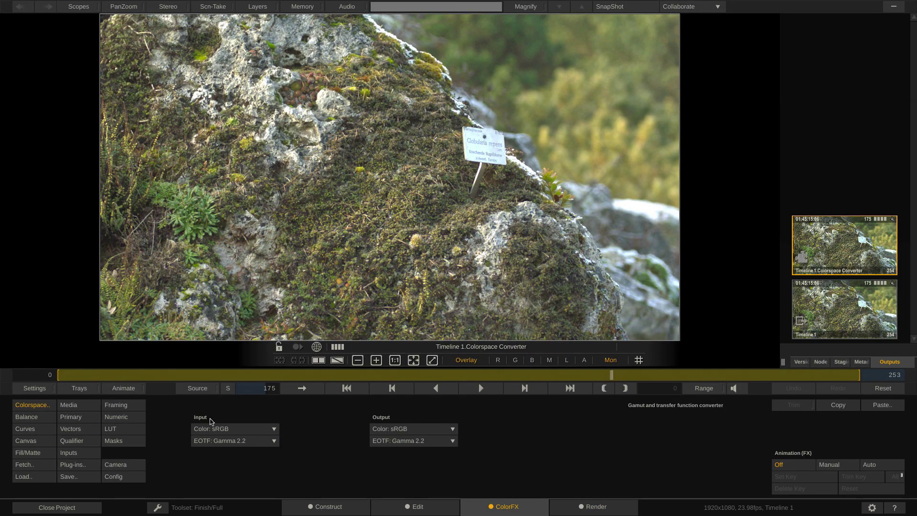
Step: Set input to Alexa Wide Gamut/ARRI LogC and output to Rec709, then scrub to frame 77
left_click(259, 428)
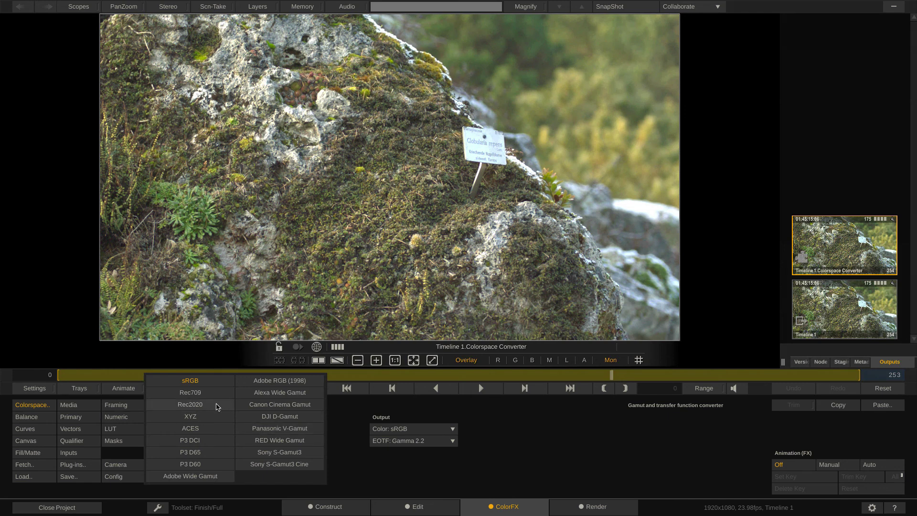
left_click(272, 393)
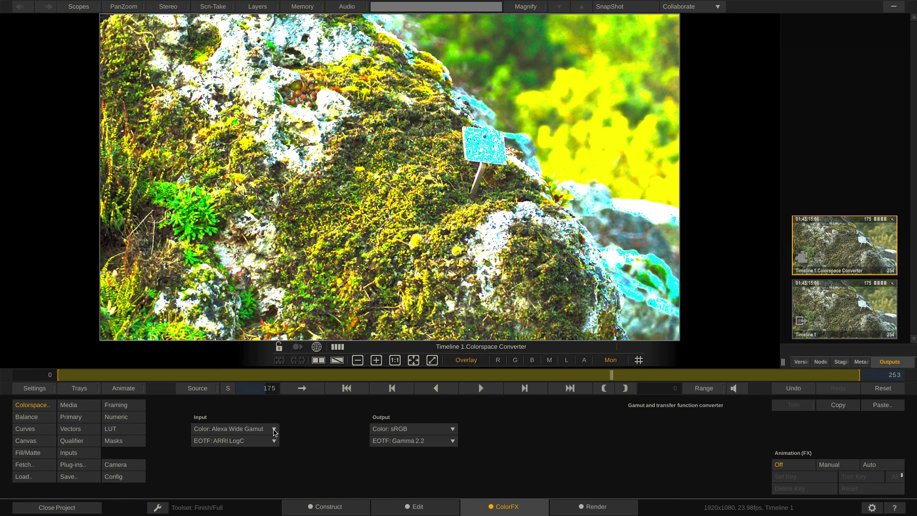
left_click(254, 442)
left_click(295, 401)
left_click(406, 430)
left_click(404, 392)
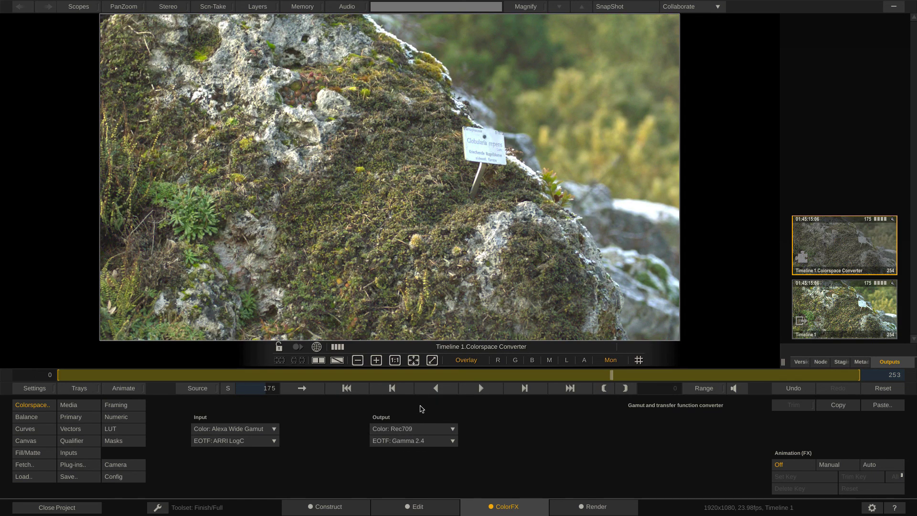
left_click(425, 375)
left_click_drag(427, 374, 302, 377)
Step: Add a ProRes Encoder after the Colorspace Converter and name its output 'Updated Output'
left_click(595, 507)
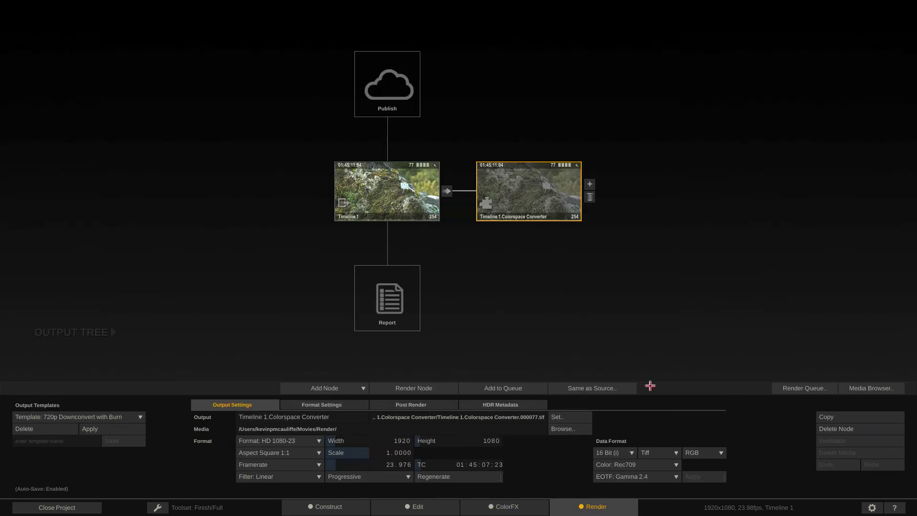
left_click(590, 184)
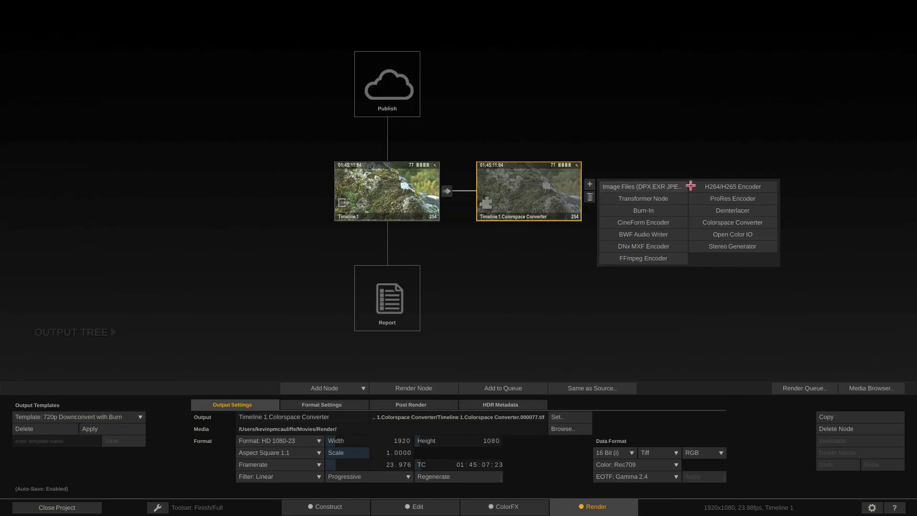
left_click(724, 196)
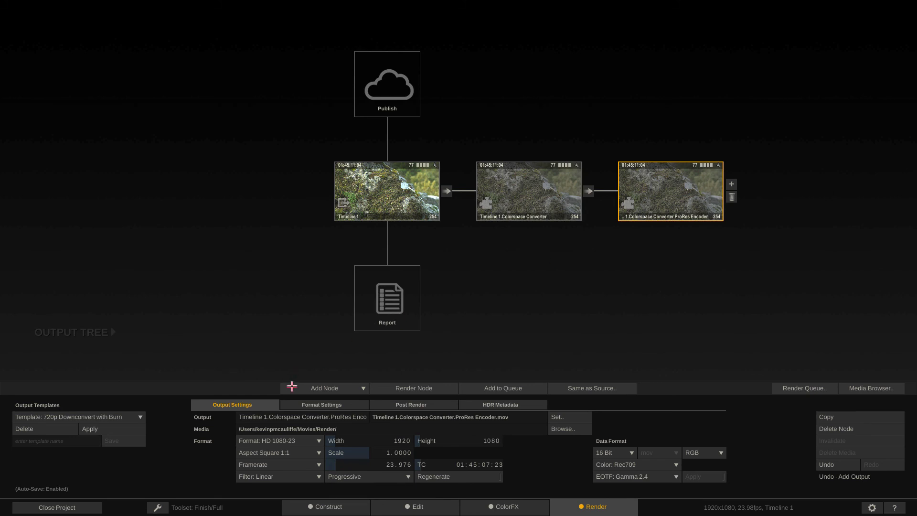
left_click(305, 414)
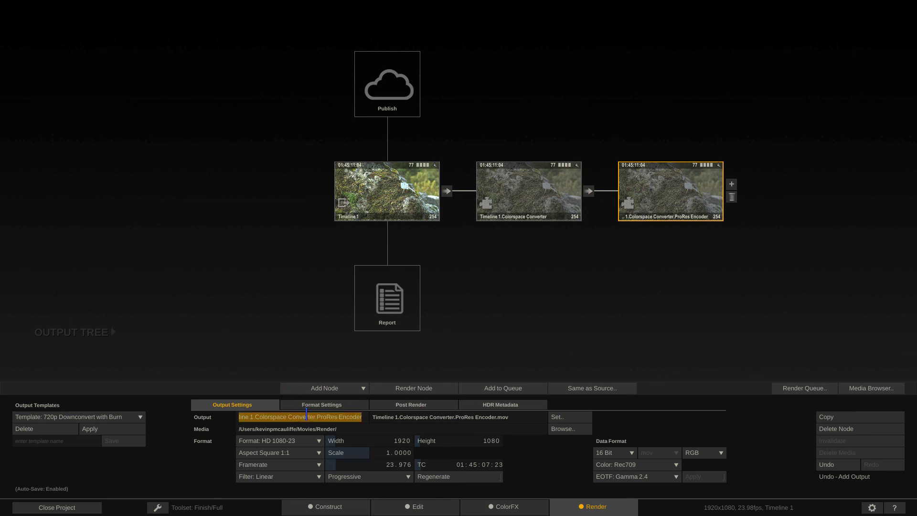
type("Updated Out")
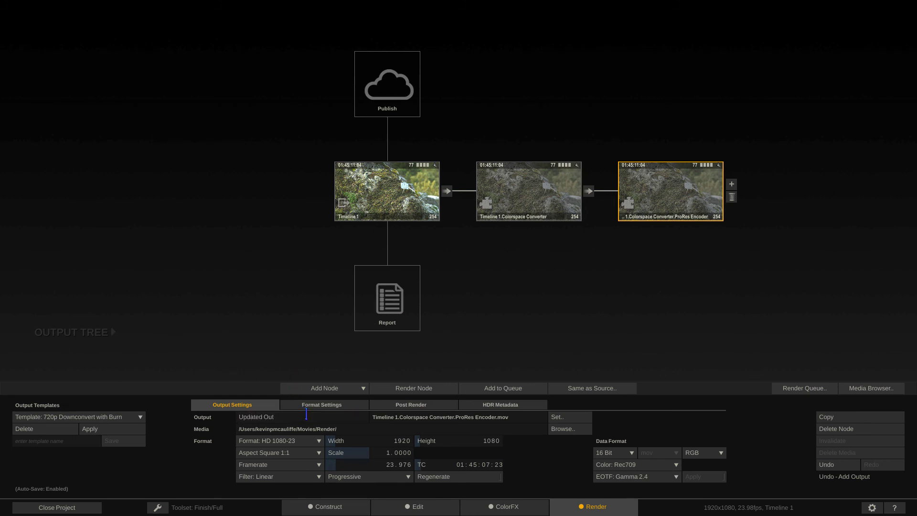
type("put")
Step: Set the render destination to the Desktop and render the Updated Output node
left_click(554, 430)
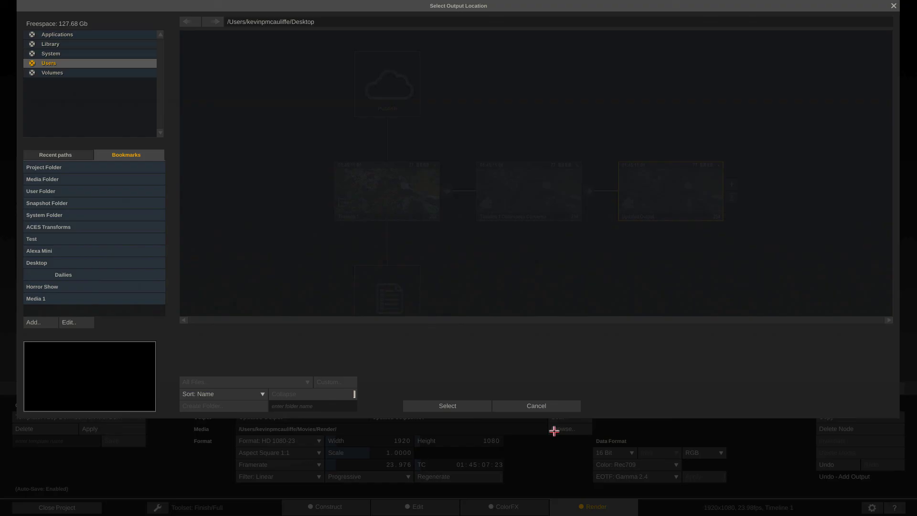
left_click(48, 262)
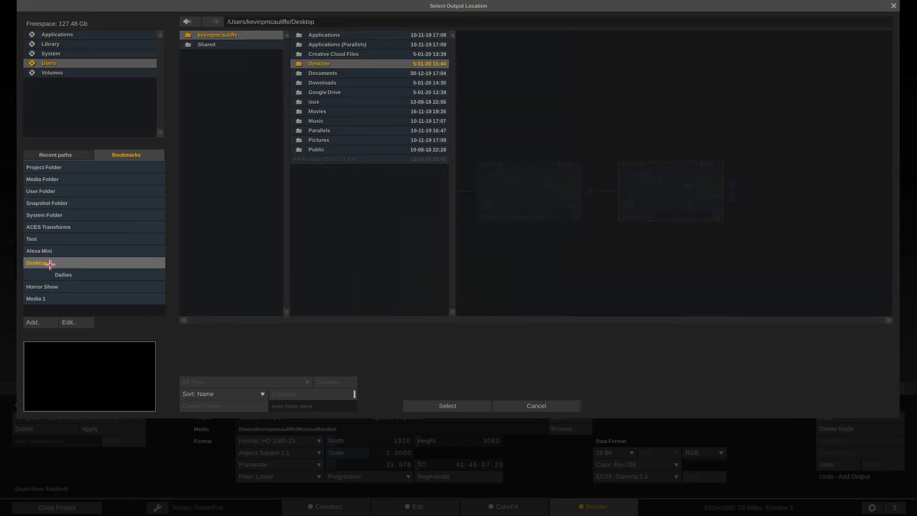
left_click(426, 406)
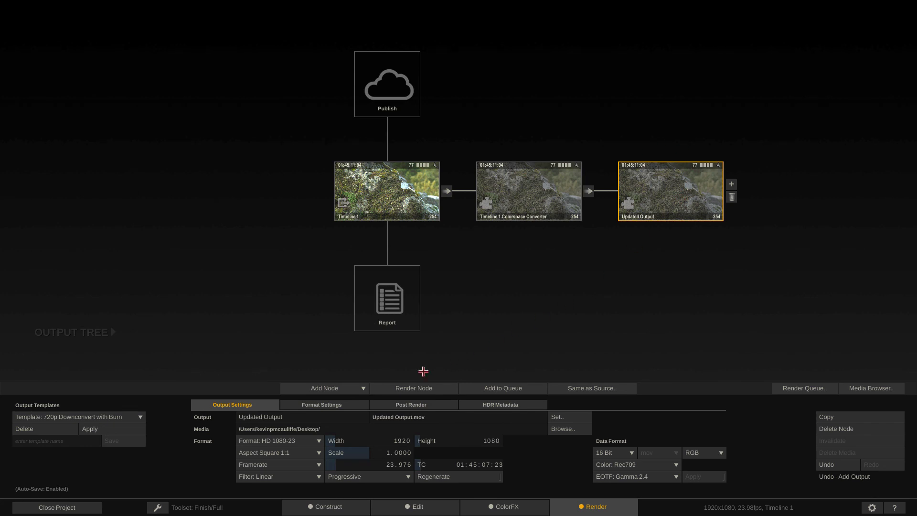
left_click(393, 388)
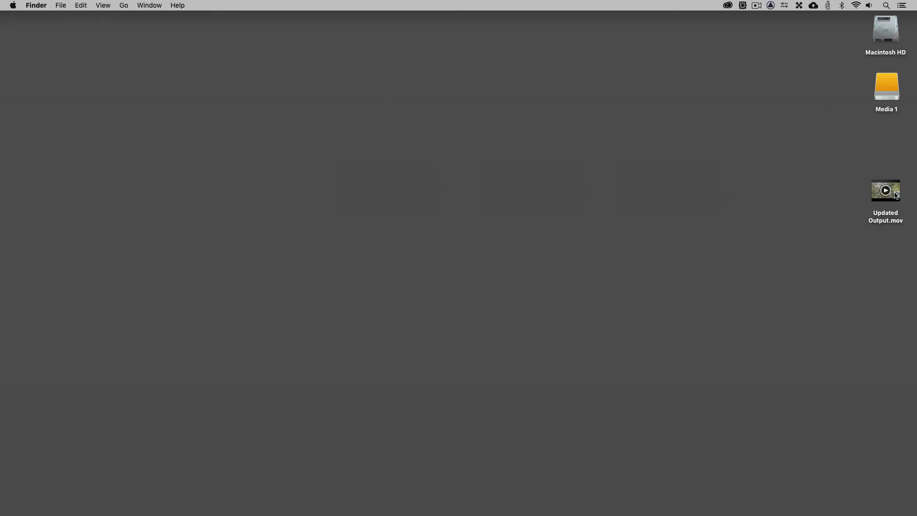
Step: Quick Look Updated Output.mov on the desktop to check its Rec709 colour
left_click(897, 193)
key("space")
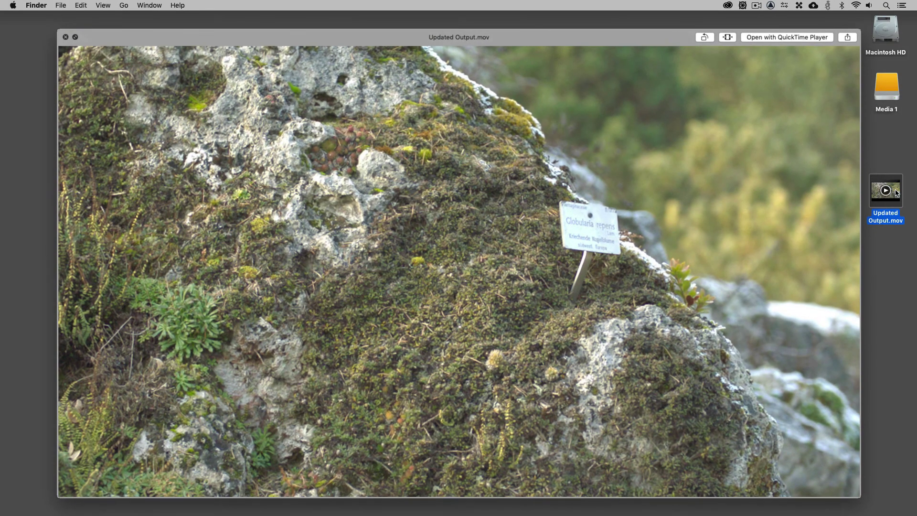